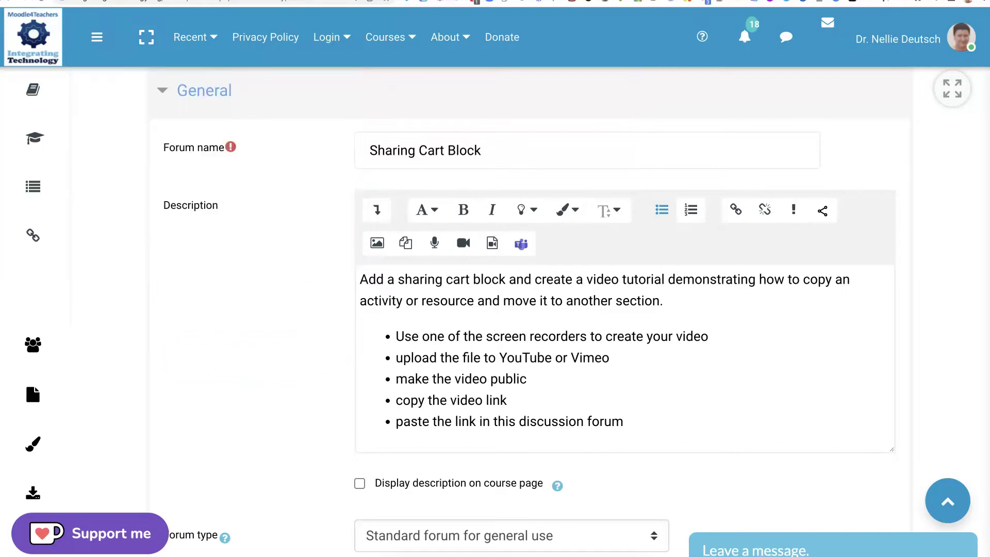
Step: Enable 'Display description on course page' for the forum, leaving it a Standard forum for general use
{"action": "scroll", "coordinate": [625, 325], "scroll_direction": "up", "scroll_amount": 2}
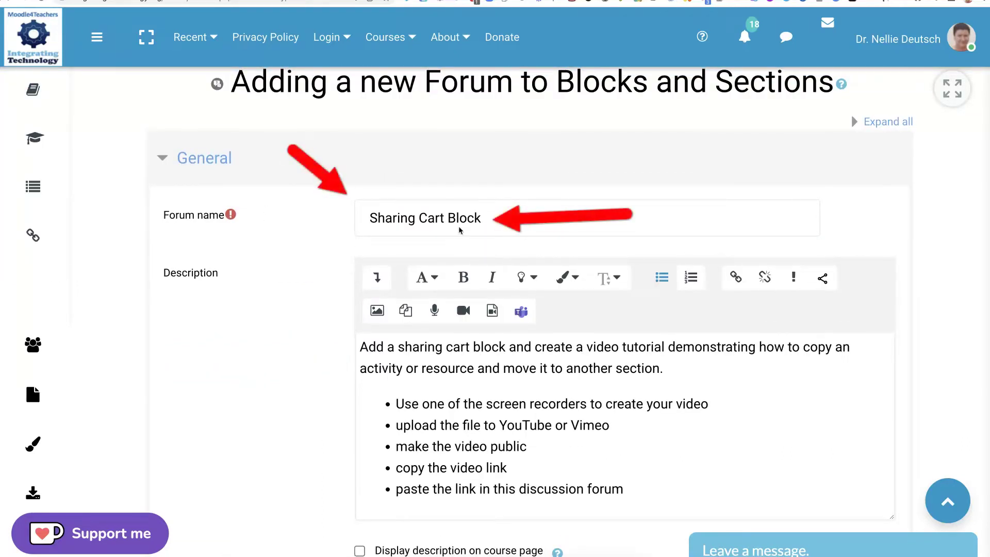
{"action": "scroll", "coordinate": [461, 231], "scroll_direction": "down", "scroll_amount": 2}
{"action": "scroll", "coordinate": [451, 258], "scroll_direction": "down", "scroll_amount": 1}
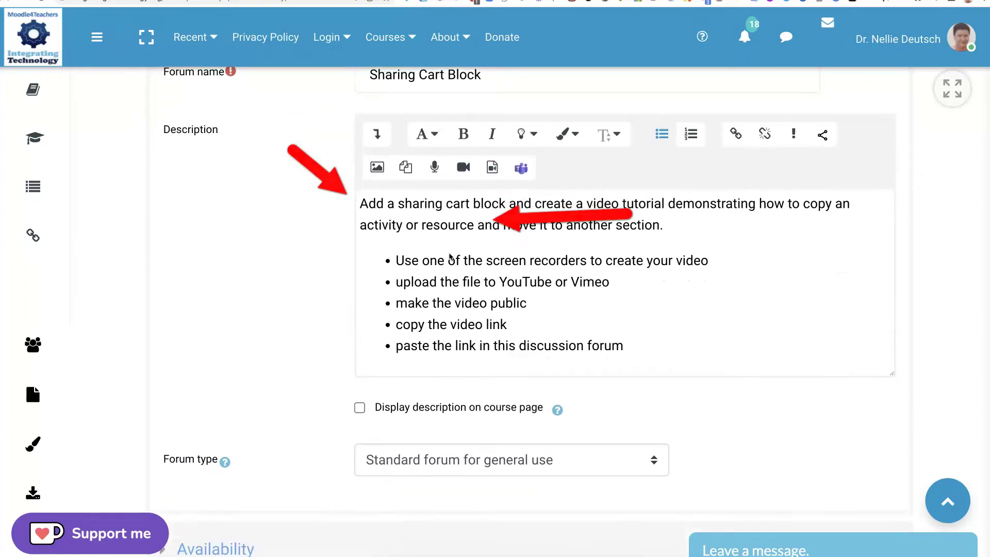
{"action": "scroll", "coordinate": [450, 258], "scroll_direction": "down", "scroll_amount": 3}
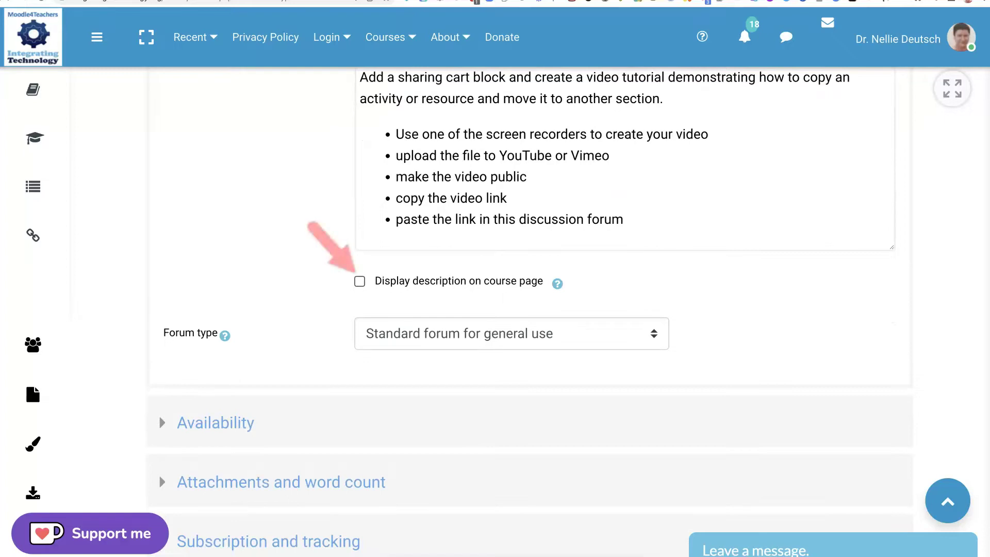
{"action": "scroll", "coordinate": [489, 310], "scroll_direction": "down", "scroll_amount": 2}
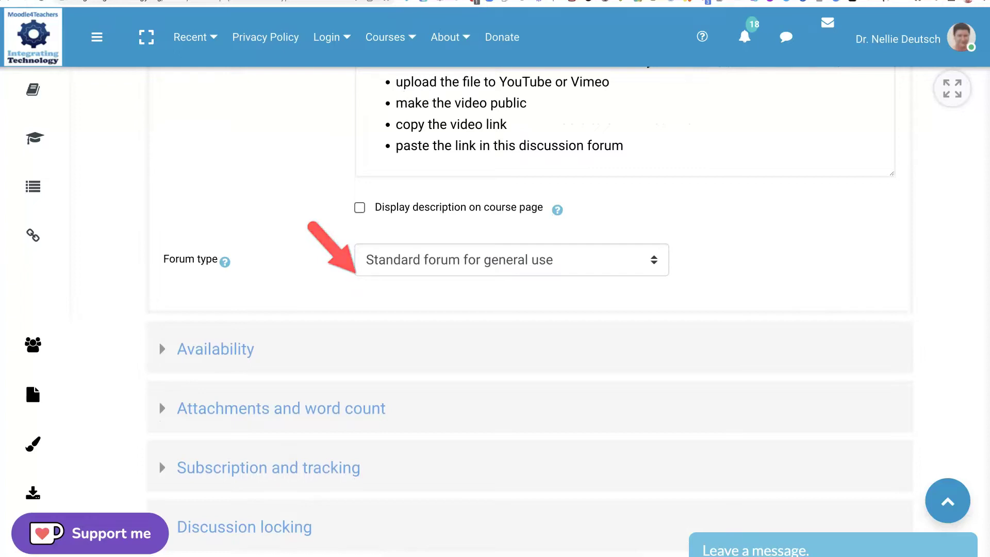
{"action": "left_click", "coordinate": [360, 207]}
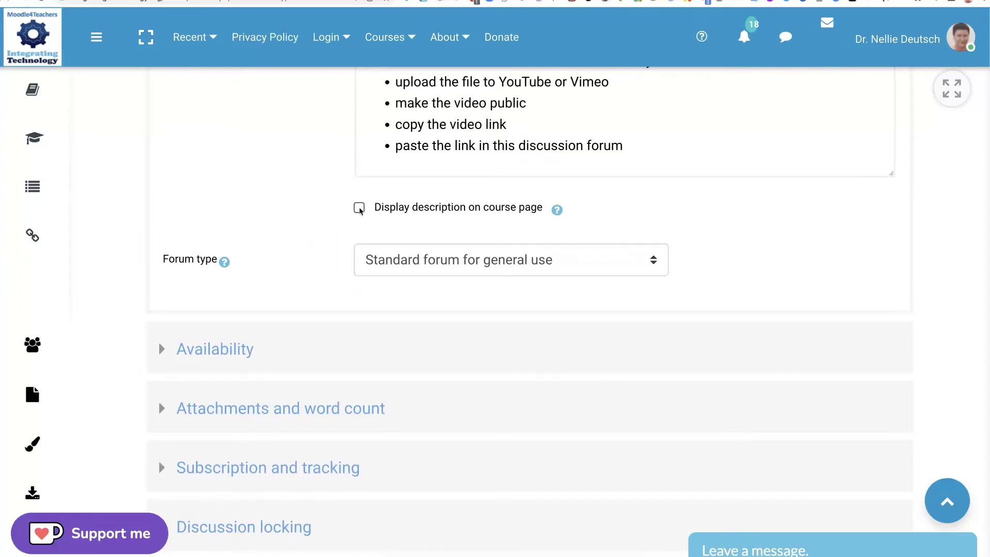
{"action": "scroll", "coordinate": [216, 272], "scroll_direction": "down", "scroll_amount": 2}
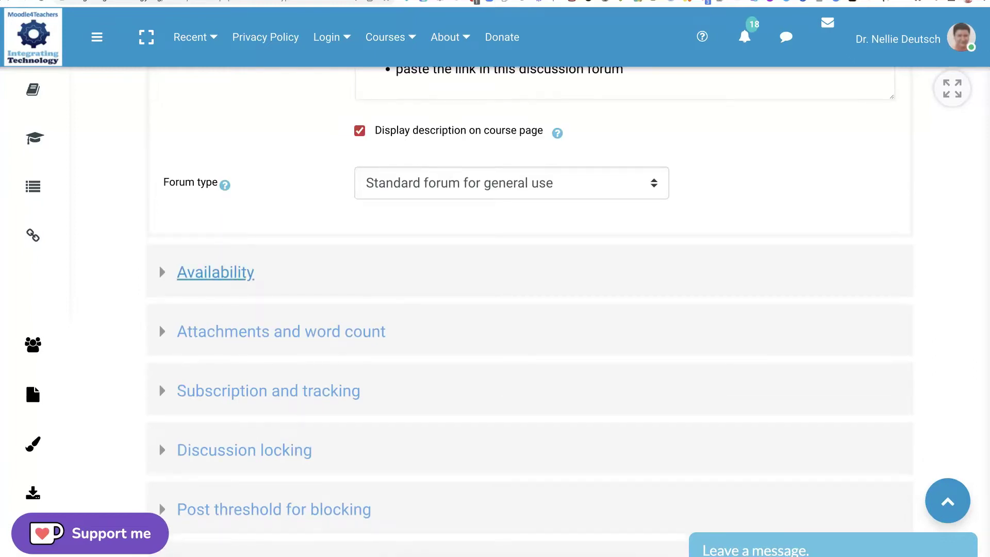
Step: Expand Availability and Attachments and word count, keeping dates disabled, 1 attachment and word count display No
{"action": "left_click", "coordinate": [237, 274]}
{"action": "scroll", "coordinate": [378, 277], "scroll_direction": "down", "scroll_amount": 2}
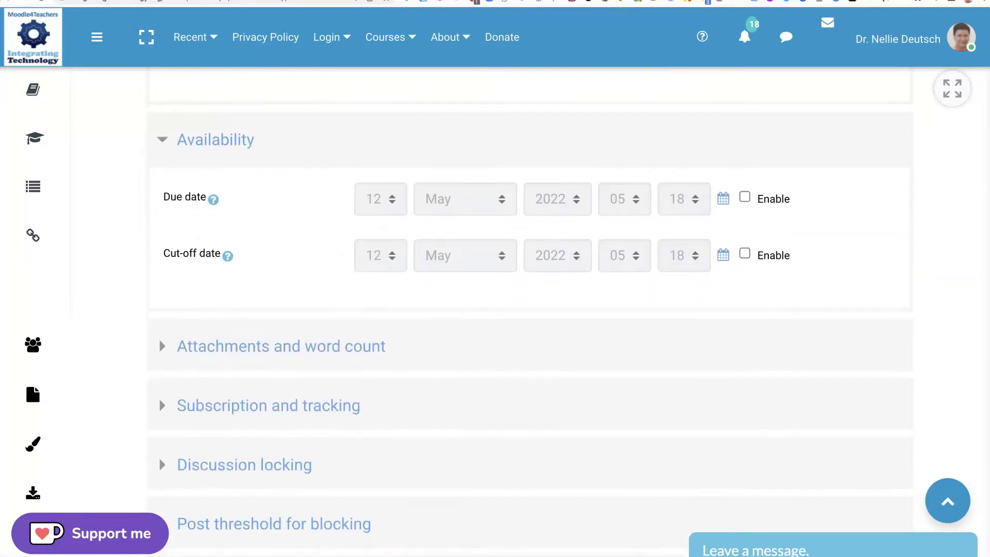
{"action": "left_click", "coordinate": [281, 346]}
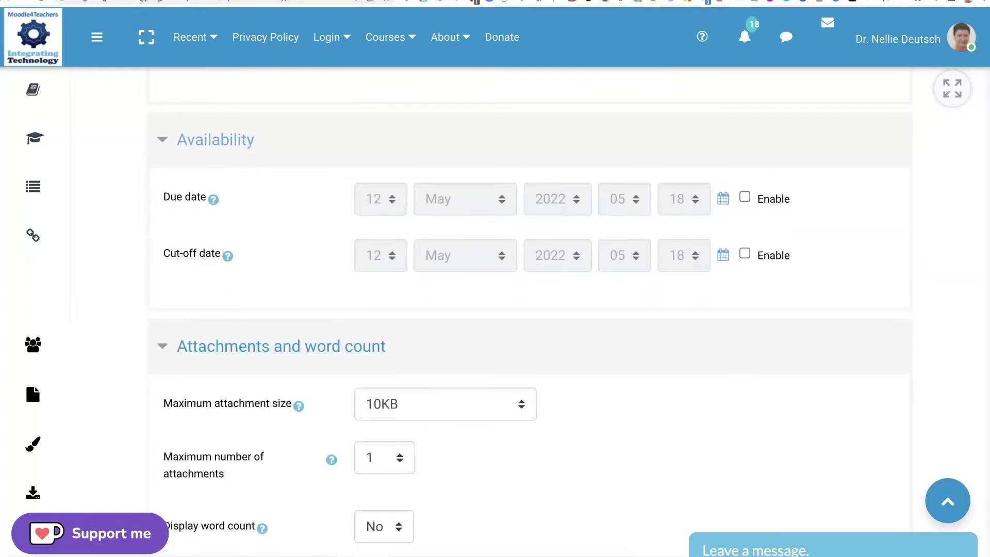
{"action": "scroll", "coordinate": [281, 346], "scroll_direction": "down", "scroll_amount": 3}
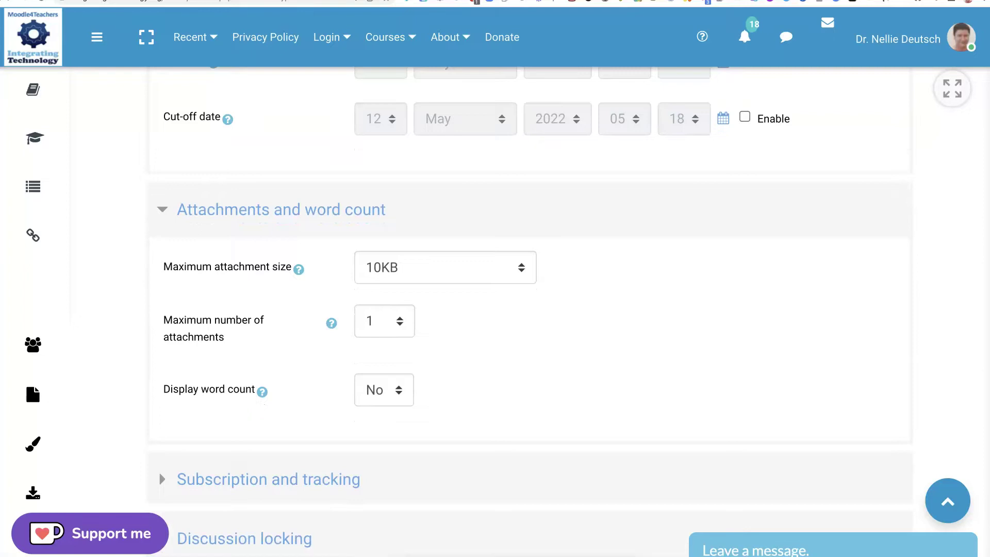
{"action": "left_click", "coordinate": [384, 390]}
{"action": "left_click", "coordinate": [373, 391]}
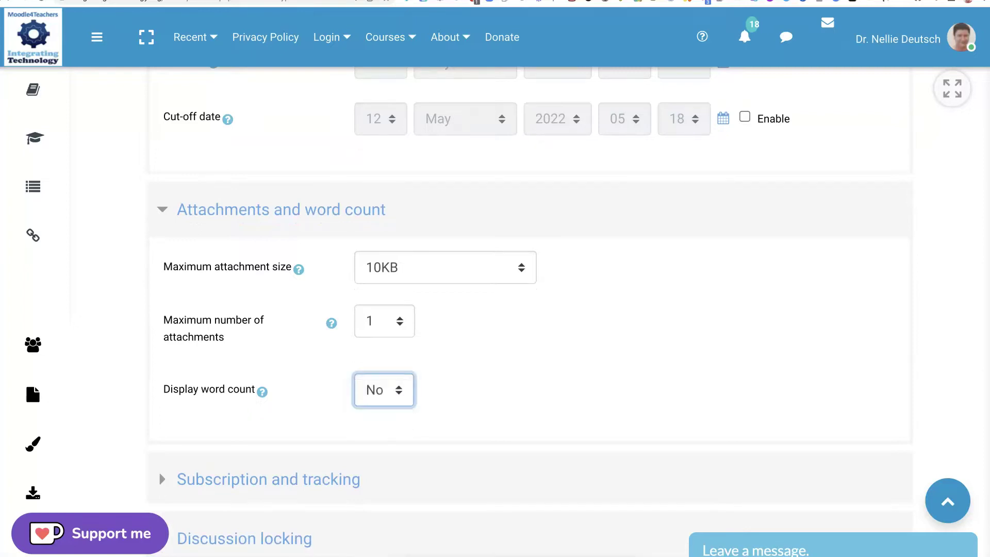
{"action": "scroll", "coordinate": [385, 361], "scroll_direction": "down", "scroll_amount": 1}
{"action": "scroll", "coordinate": [248, 288], "scroll_direction": "down", "scroll_amount": 4}
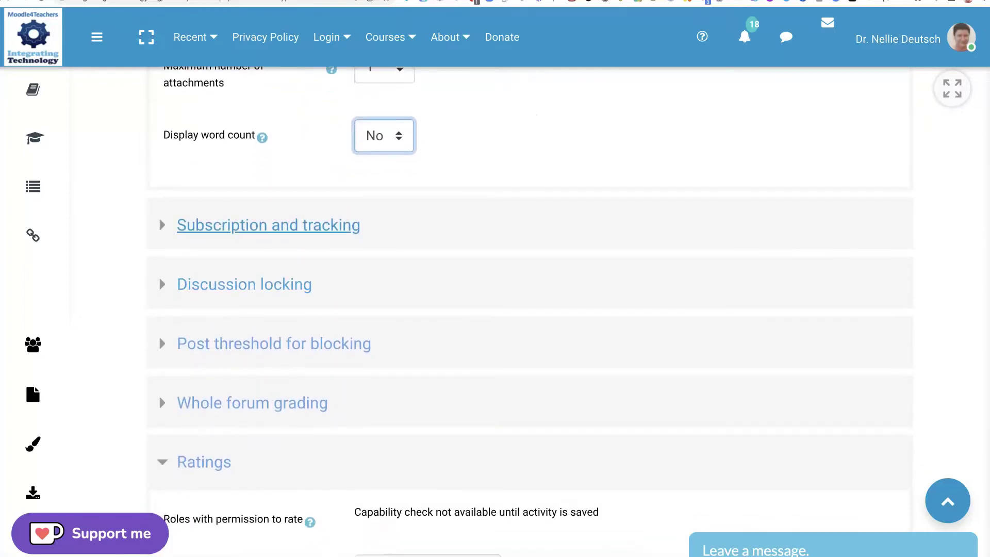
{"action": "scroll", "coordinate": [328, 233], "scroll_direction": "up", "scroll_amount": 1}
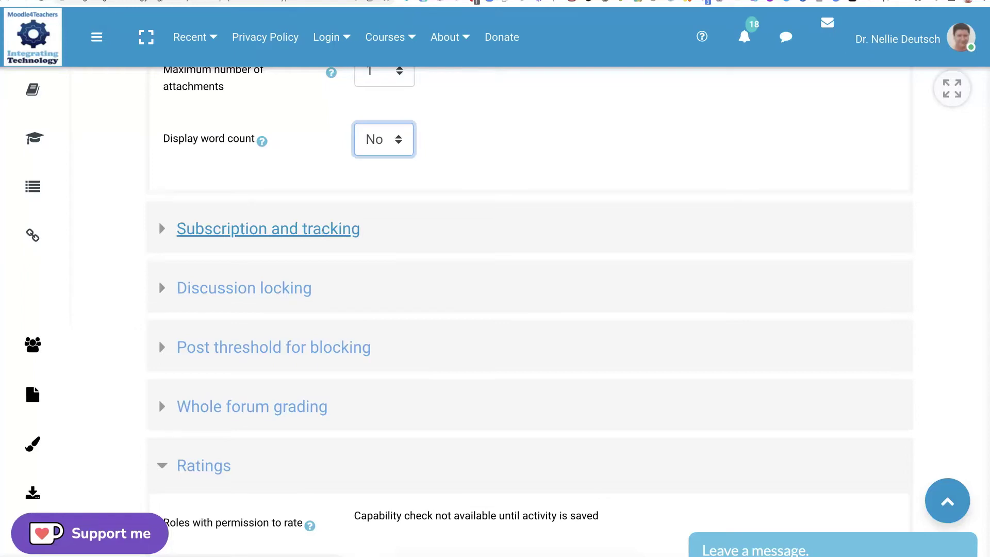
{"action": "scroll", "coordinate": [462, 169], "scroll_direction": "up", "scroll_amount": 1}
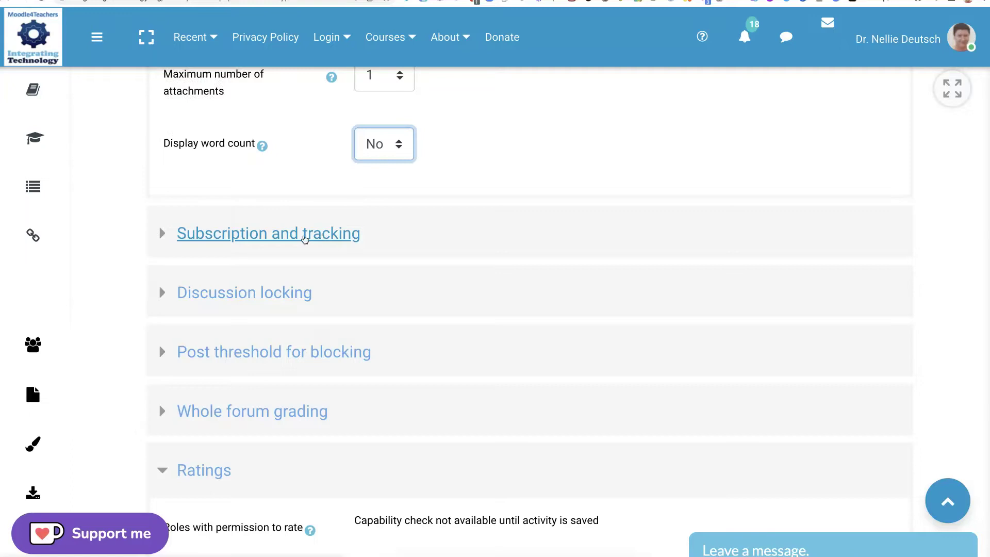
Step: Expand Whole forum grading with Grade type left at None, then move down to Ratings
{"action": "scroll", "coordinate": [305, 239], "scroll_direction": "down", "scroll_amount": 2}
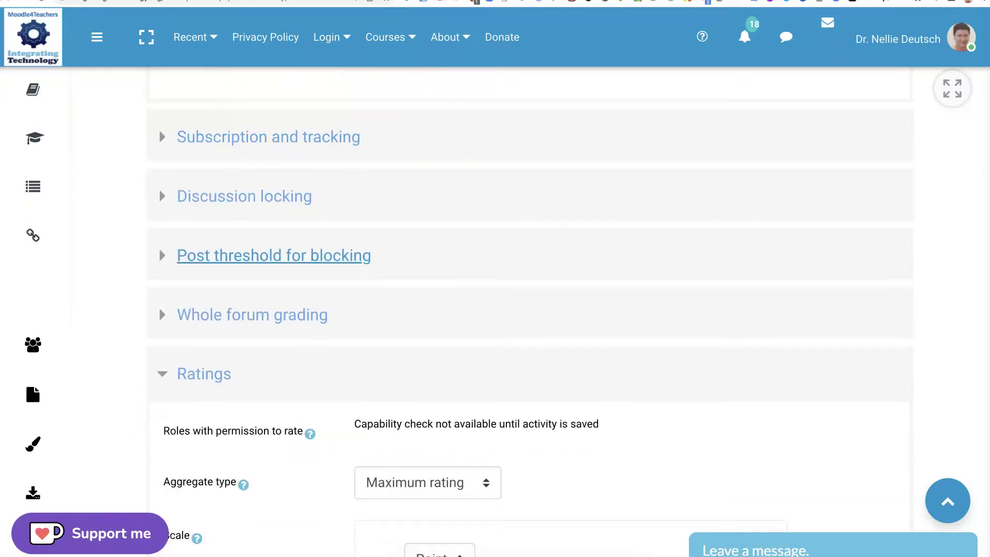
{"action": "scroll", "coordinate": [305, 258], "scroll_direction": "down", "scroll_amount": 1}
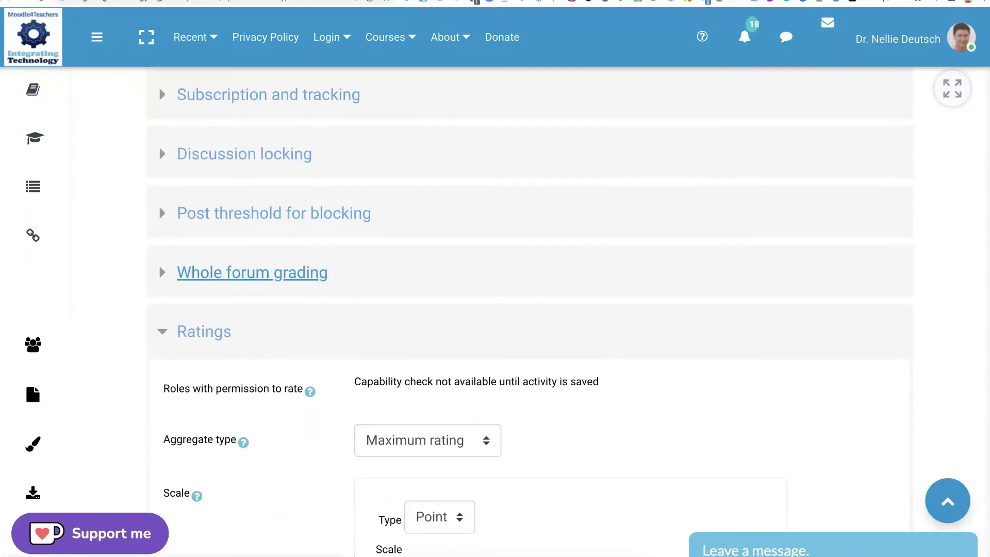
{"action": "left_click", "coordinate": [313, 275]}
{"action": "scroll", "coordinate": [428, 326], "scroll_direction": "down", "scroll_amount": 5}
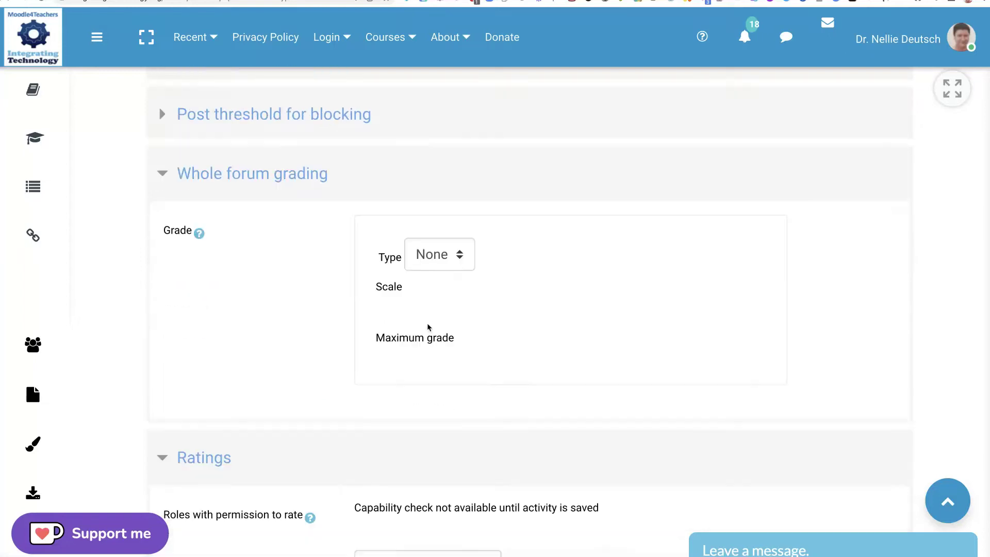
{"action": "scroll", "coordinate": [428, 327], "scroll_direction": "up", "scroll_amount": 3}
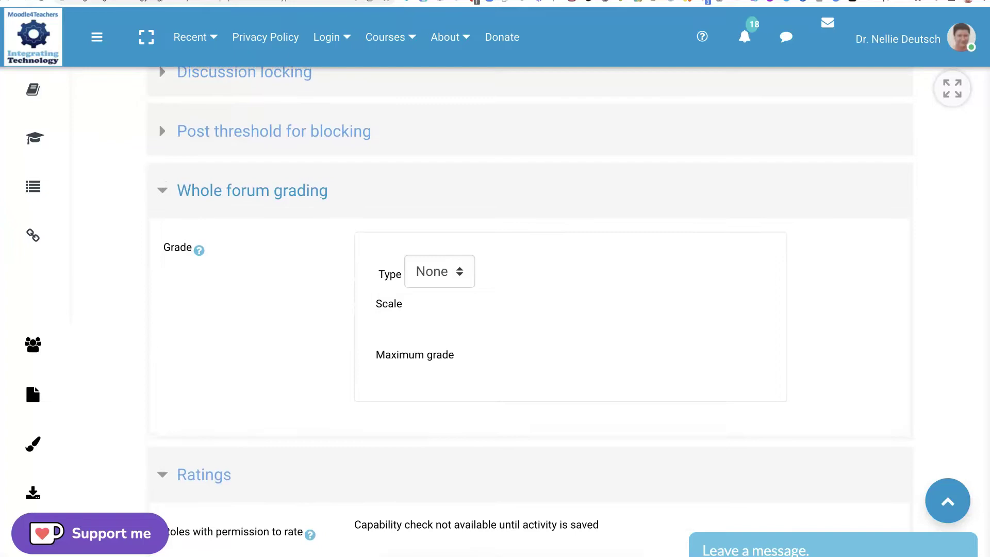
{"action": "scroll", "coordinate": [323, 255], "scroll_direction": "down", "scroll_amount": 5}
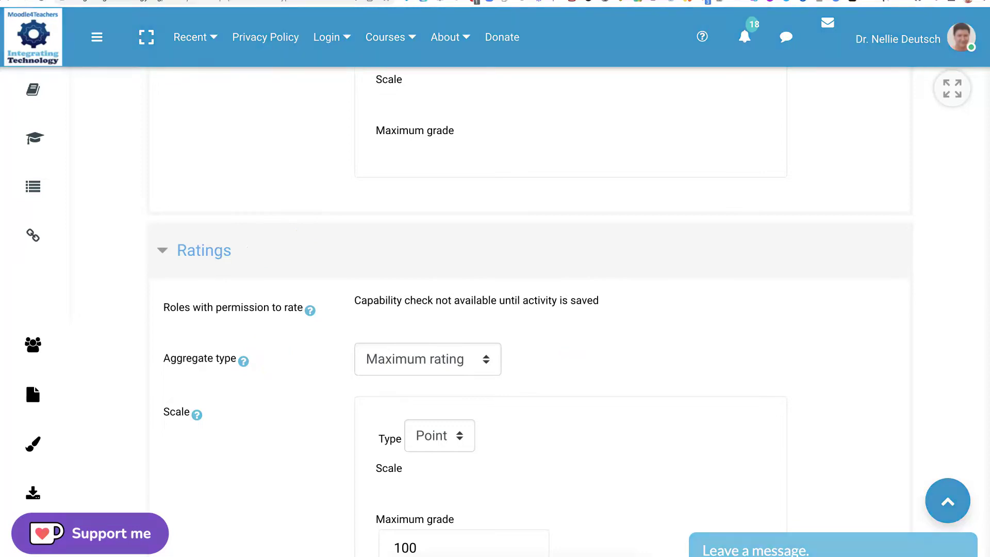
{"action": "scroll", "coordinate": [529, 309], "scroll_direction": "down", "scroll_amount": 1}
{"action": "left_click", "coordinate": [427, 317]}
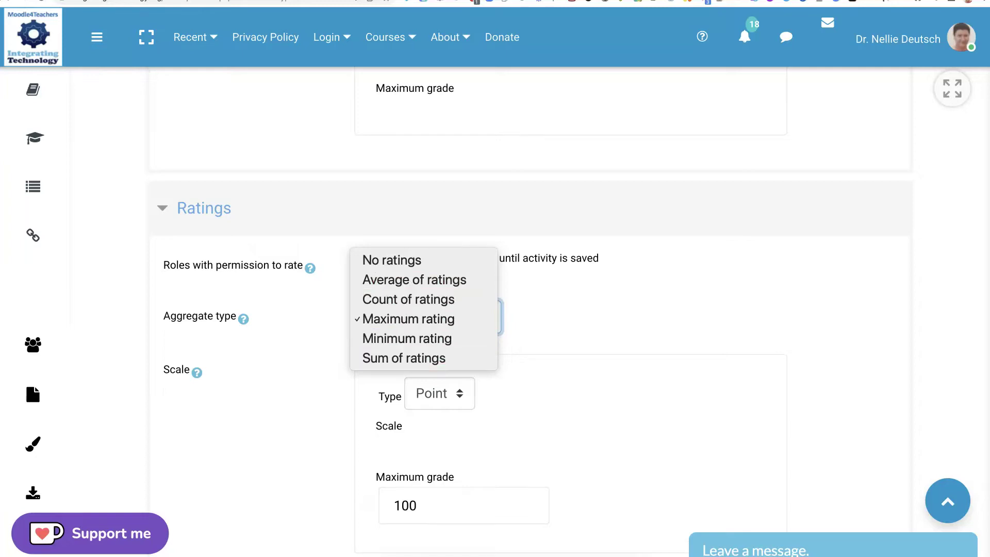
{"action": "key", "text": "Escape"}
{"action": "scroll", "coordinate": [495, 294], "scroll_direction": "down", "scroll_amount": 1}
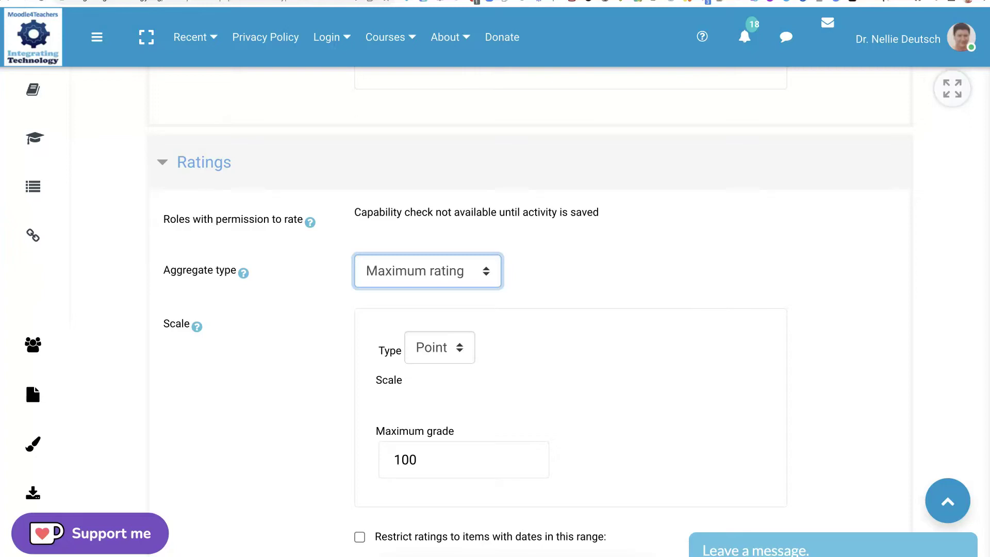
{"action": "left_click", "coordinate": [244, 273]}
{"action": "key", "text": "Escape"}
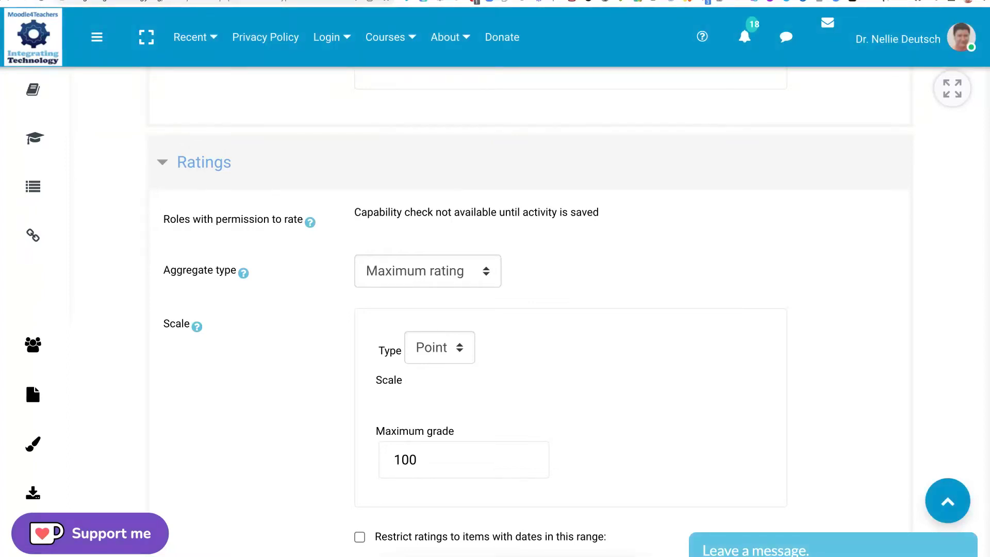
{"action": "left_click", "coordinate": [244, 273]}
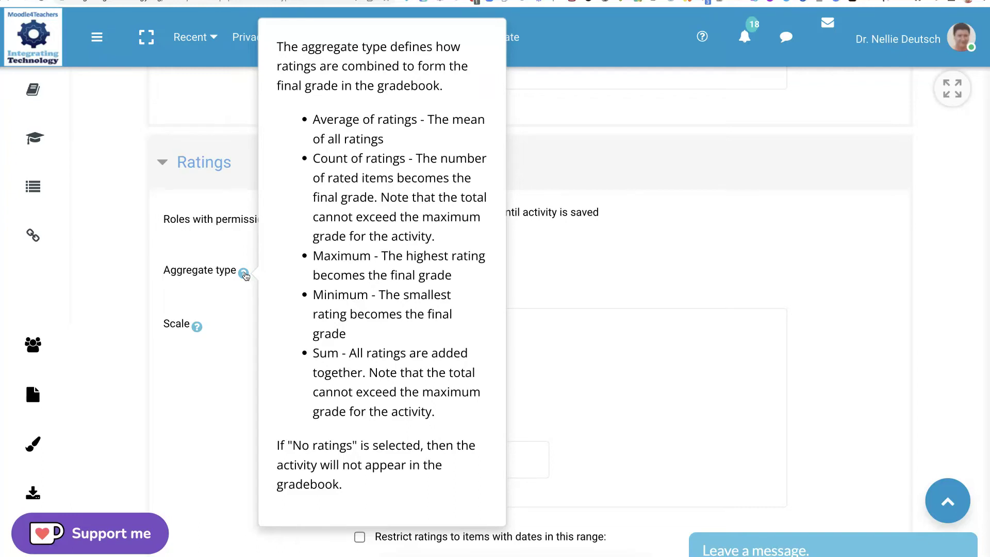
{"action": "key", "text": "Escape"}
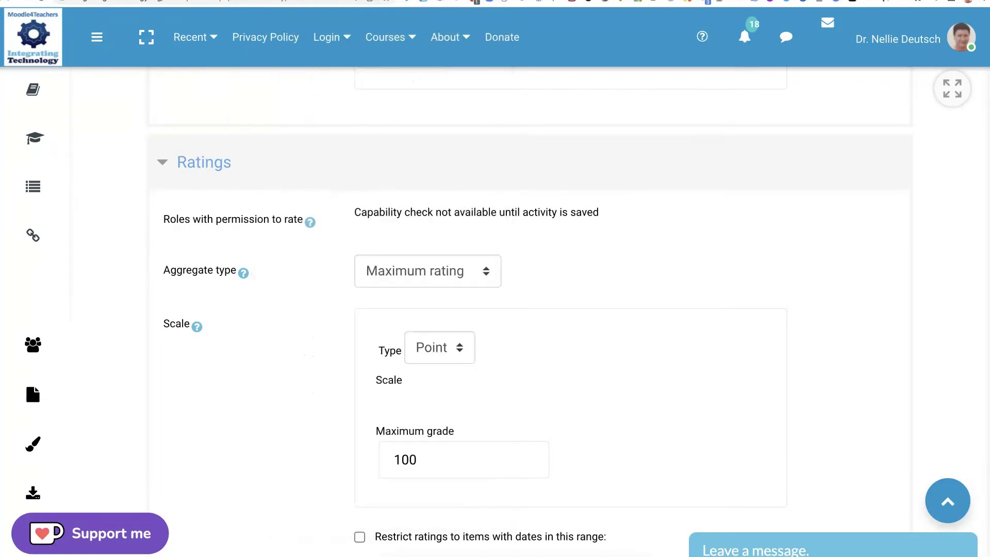
Step: Keep the forum's rating type set to Point
{"action": "scroll", "coordinate": [530, 313], "scroll_direction": "down", "scroll_amount": 1}
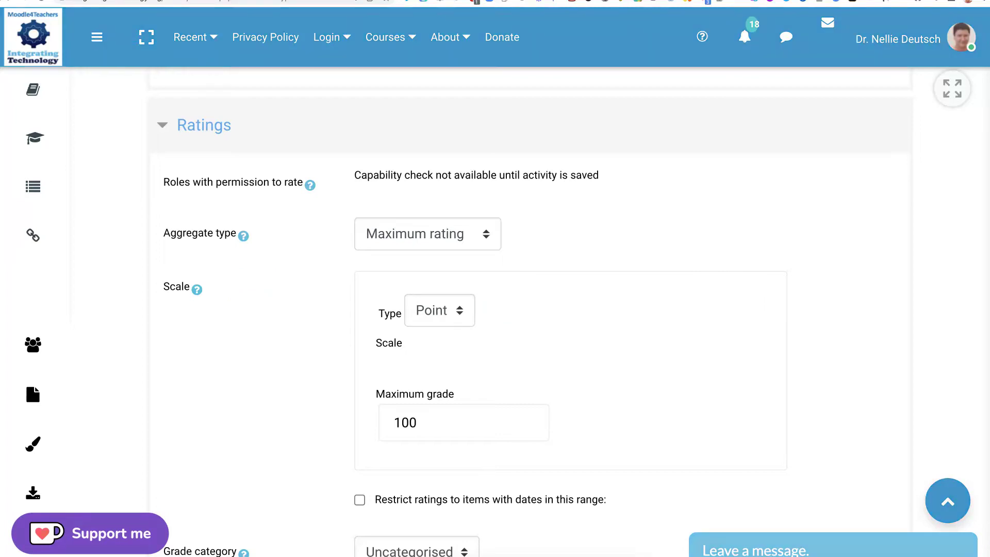
{"action": "left_click", "coordinate": [439, 311]}
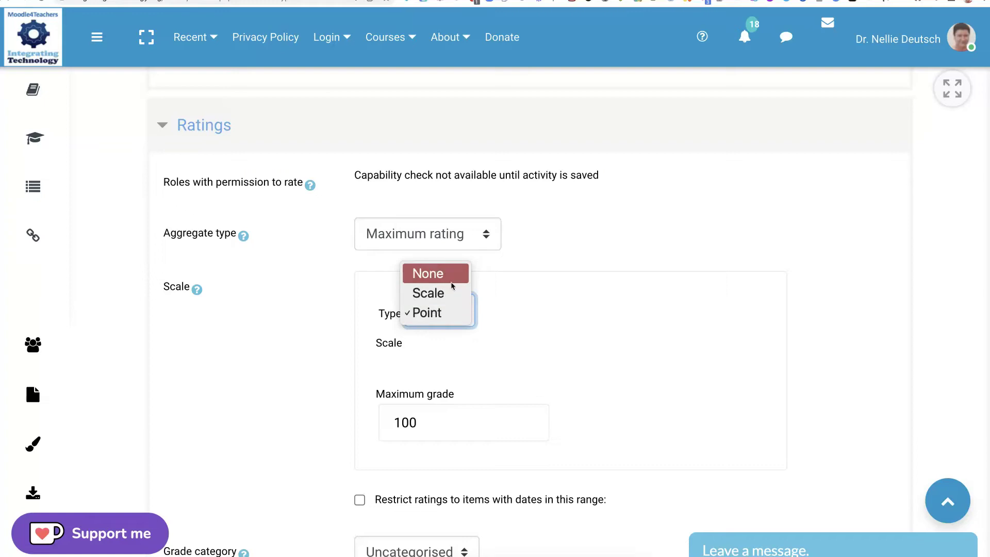
{"action": "left_click", "coordinate": [566, 352]}
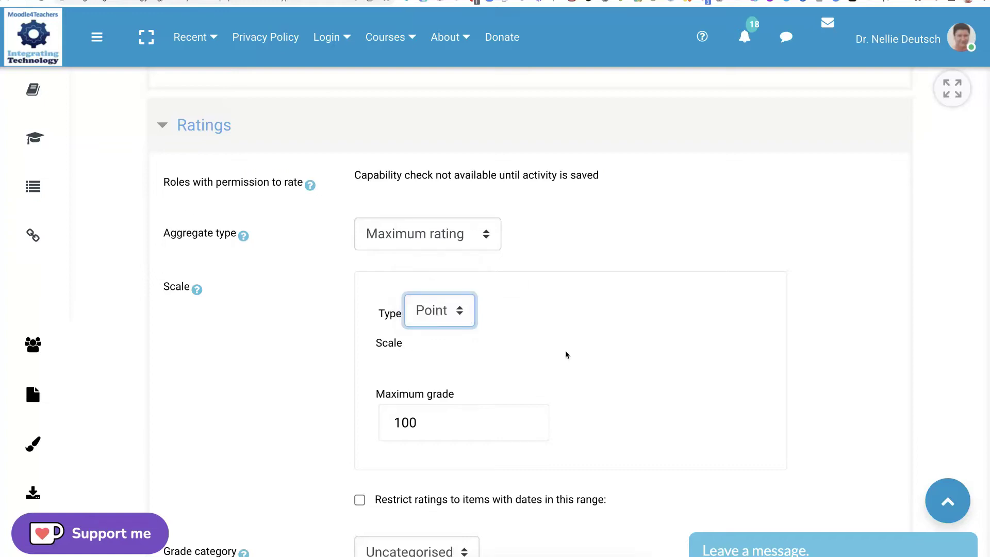
{"action": "scroll", "coordinate": [529, 323], "scroll_direction": "down", "scroll_amount": 1}
{"action": "scroll", "coordinate": [530, 324], "scroll_direction": "down", "scroll_amount": 1}
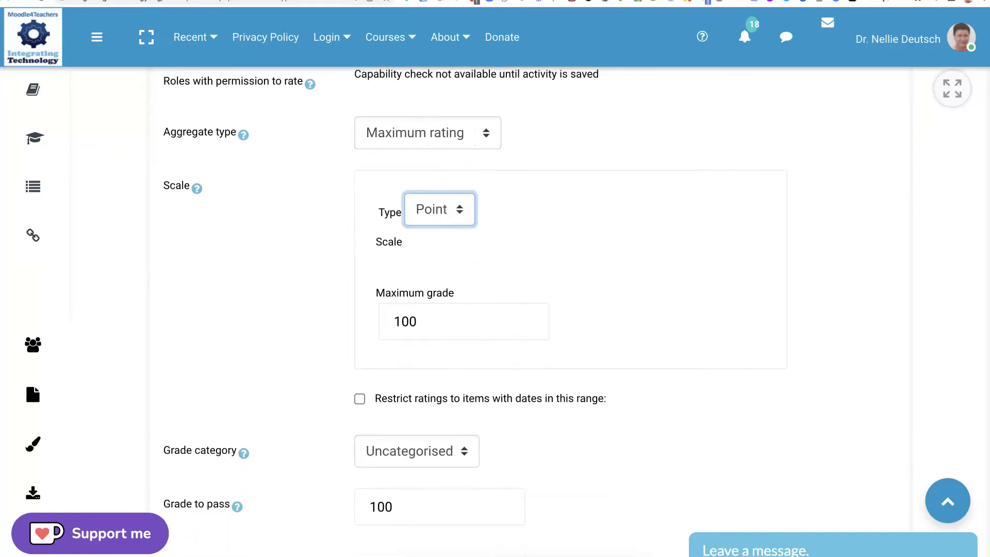
{"action": "scroll", "coordinate": [427, 320], "scroll_direction": "down", "scroll_amount": 1}
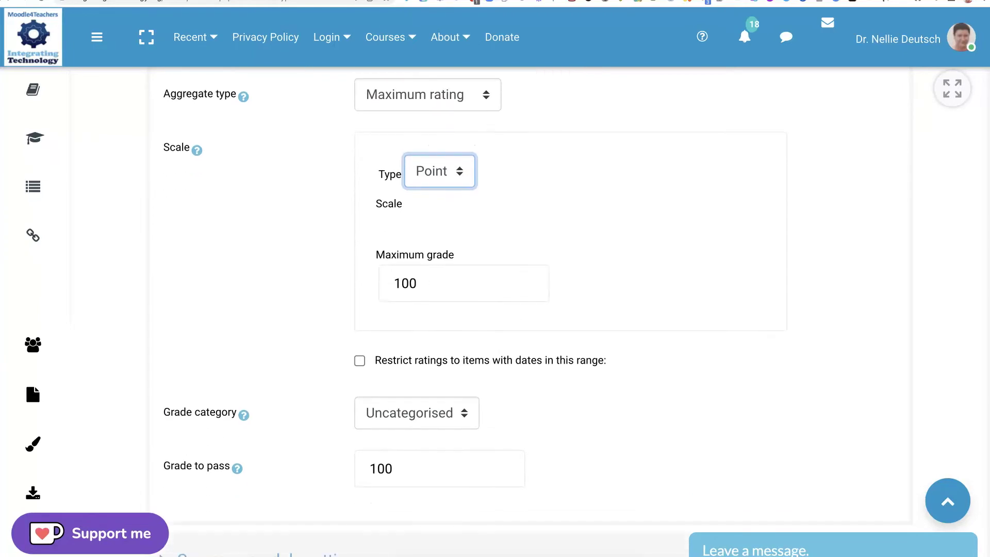
{"action": "scroll", "coordinate": [364, 347], "scroll_direction": "down", "scroll_amount": 1}
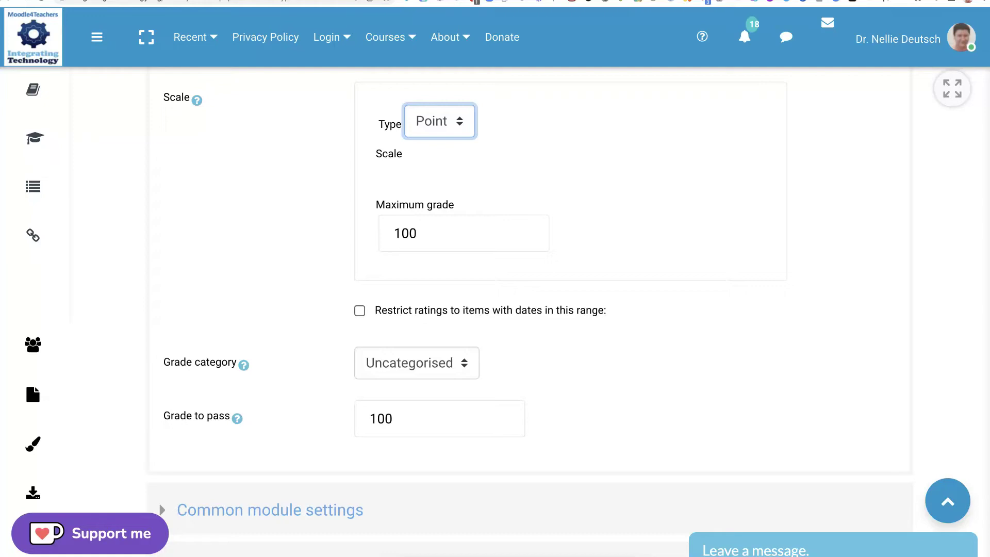
{"action": "scroll", "coordinate": [387, 320], "scroll_direction": "down", "scroll_amount": 2}
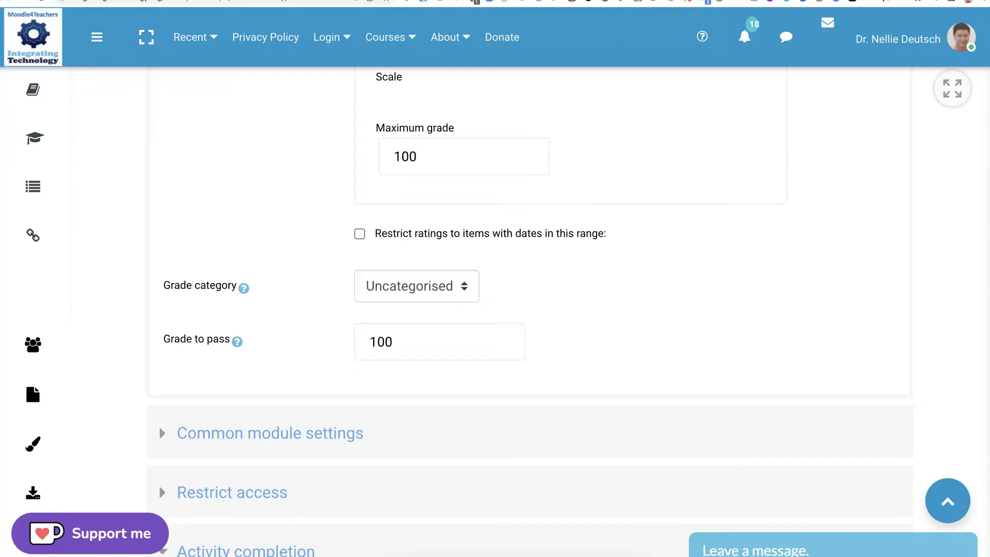
{"action": "scroll", "coordinate": [444, 297], "scroll_direction": "down", "scroll_amount": 2}
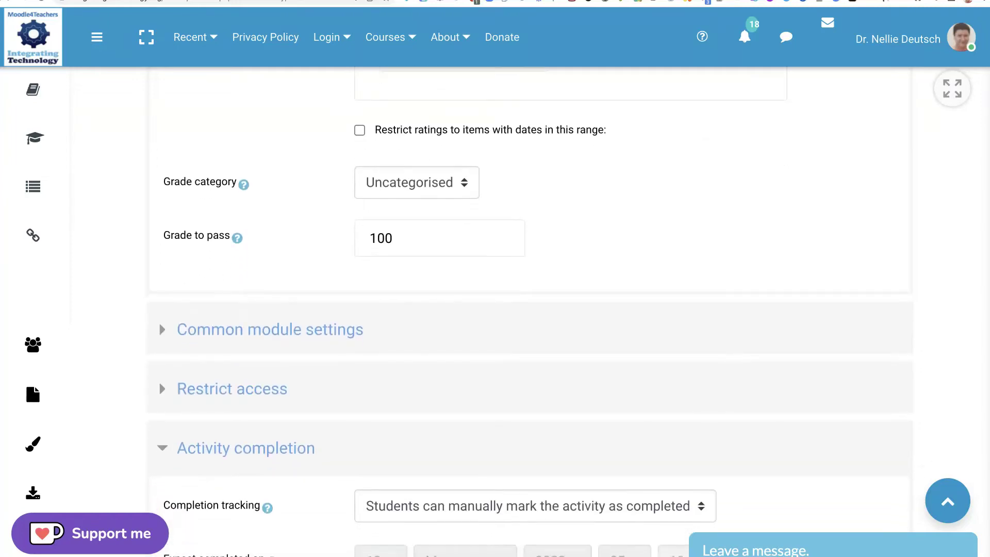
Step: Read the Grade to pass help, then expand Common module settings and Restrict access
{"action": "left_click", "coordinate": [237, 238]}
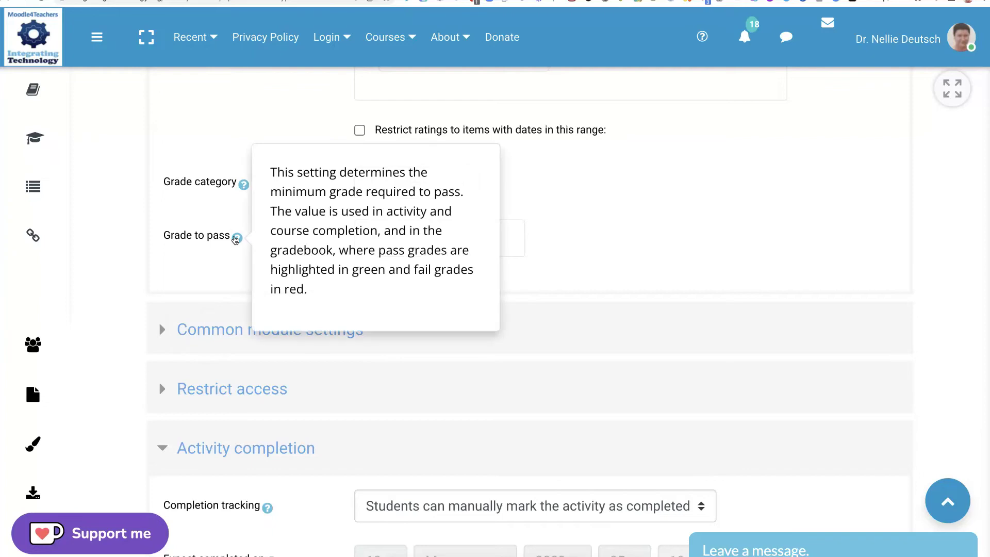
{"action": "key", "text": "Escape"}
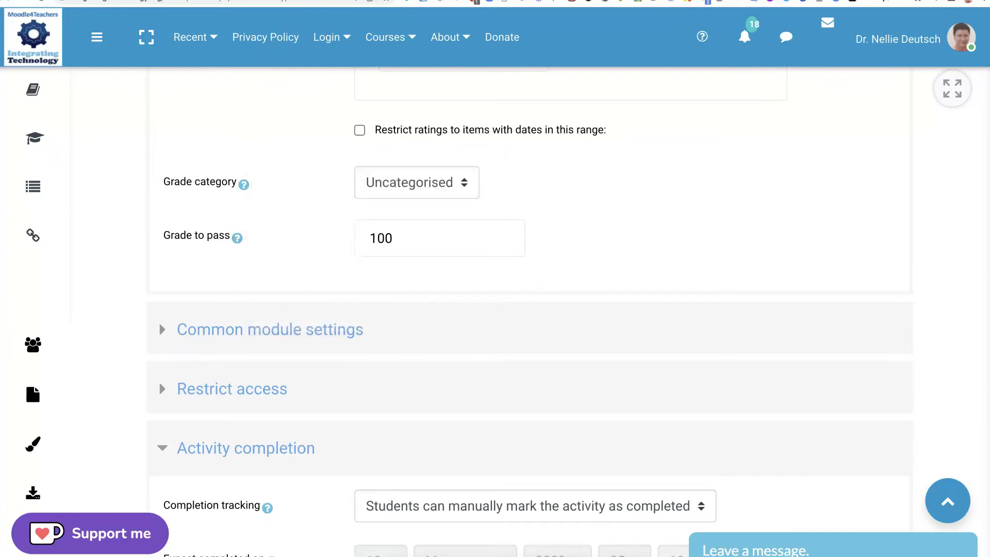
{"action": "scroll", "coordinate": [334, 271], "scroll_direction": "down", "scroll_amount": 1}
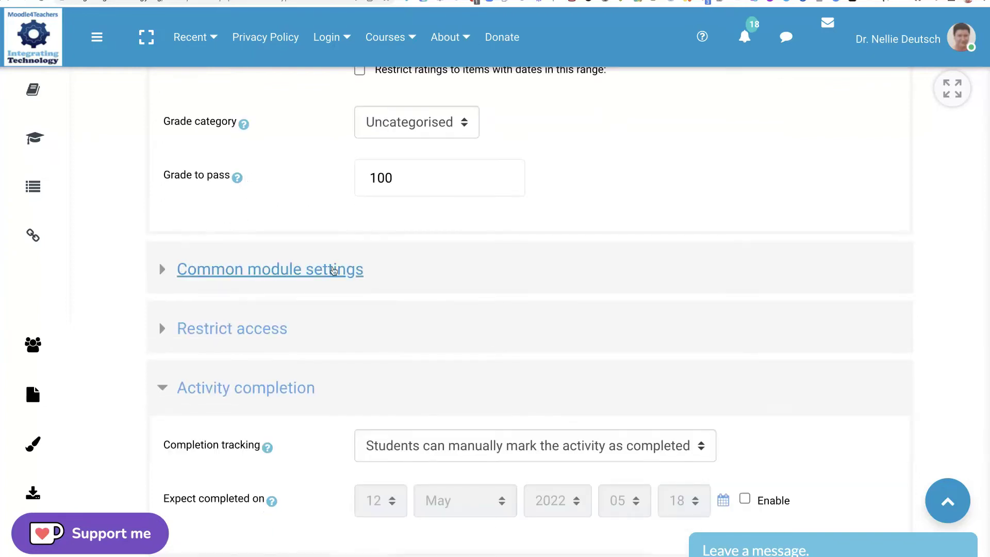
{"action": "left_click", "coordinate": [334, 271]}
{"action": "scroll", "coordinate": [332, 270], "scroll_direction": "down", "scroll_amount": 4}
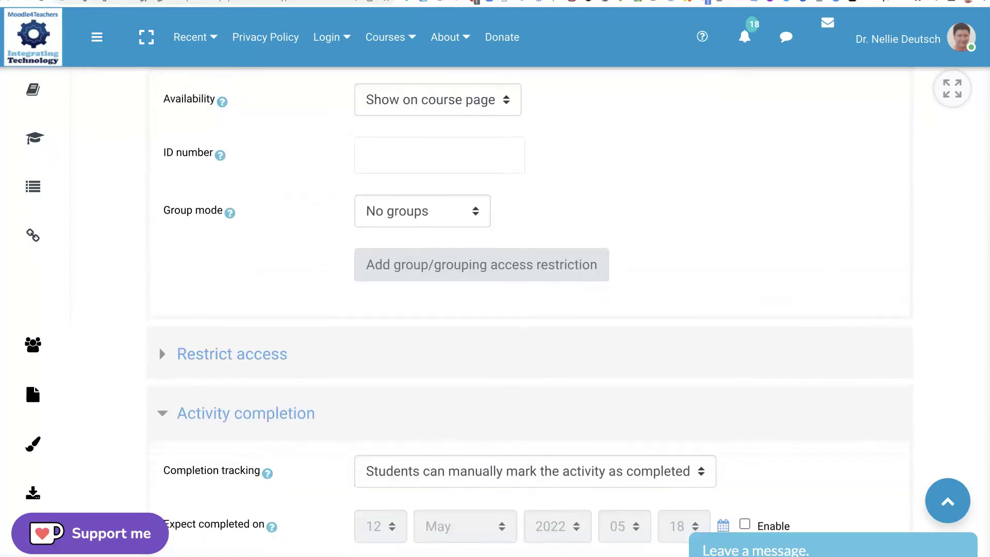
{"action": "left_click", "coordinate": [232, 354]}
{"action": "scroll", "coordinate": [376, 323], "scroll_direction": "down", "scroll_amount": 5}
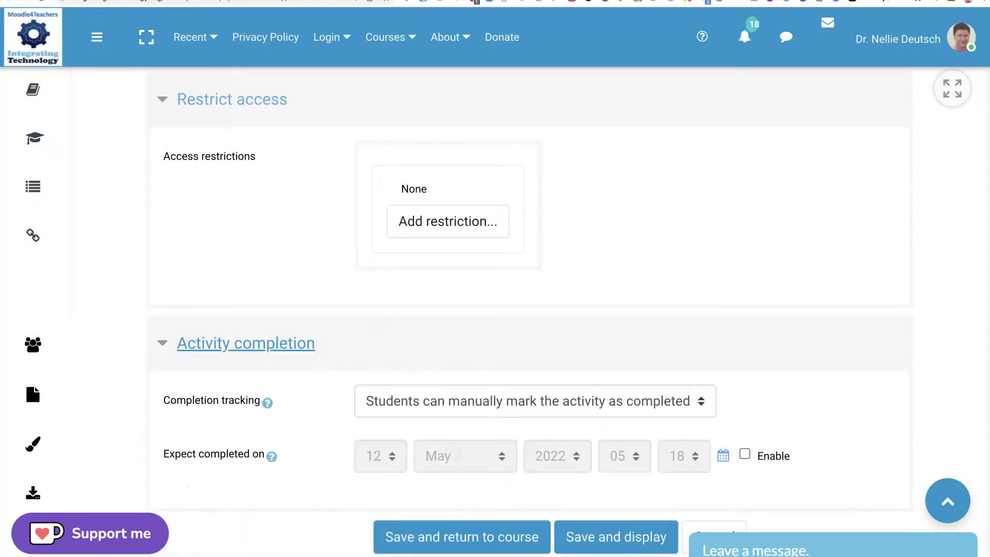
{"action": "left_click", "coordinate": [290, 349]}
Step: Set Completion tracking to 'Show activity as complete when conditions are met'
{"action": "left_click", "coordinate": [289, 348]}
{"action": "scroll", "coordinate": [290, 349], "scroll_direction": "down", "scroll_amount": 1}
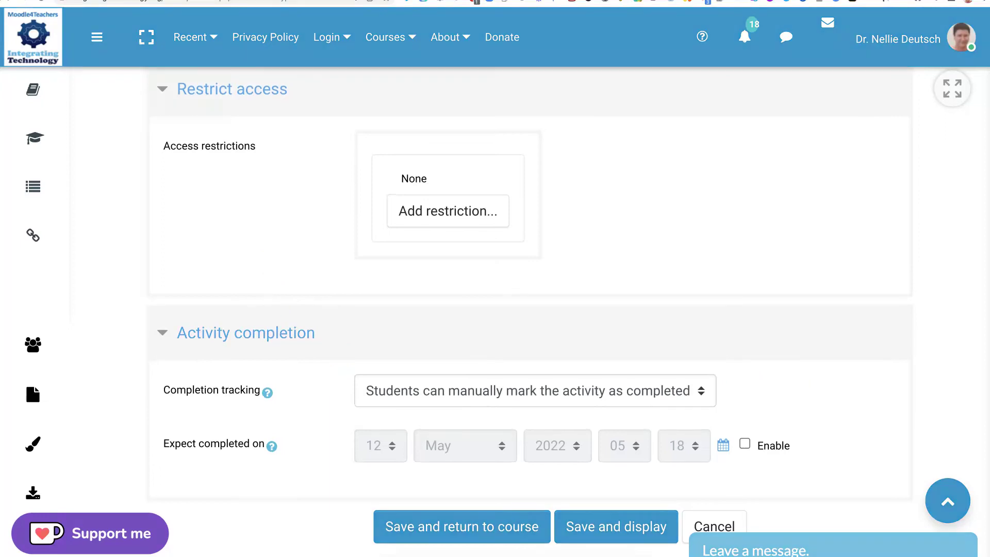
{"action": "left_click", "coordinate": [703, 394]}
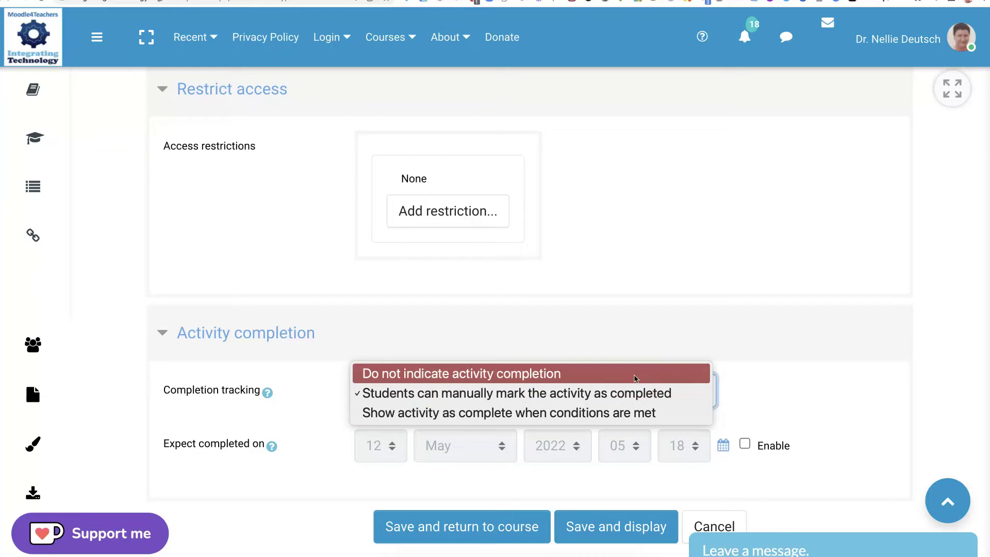
{"action": "key", "text": "Down"}
{"action": "key", "text": "Down"}
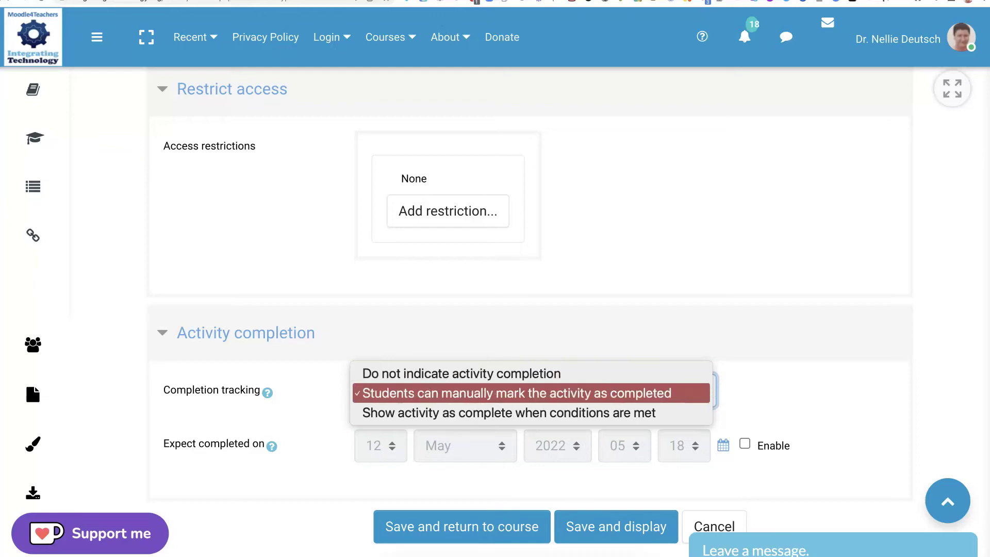
{"action": "left_click", "coordinate": [621, 416]}
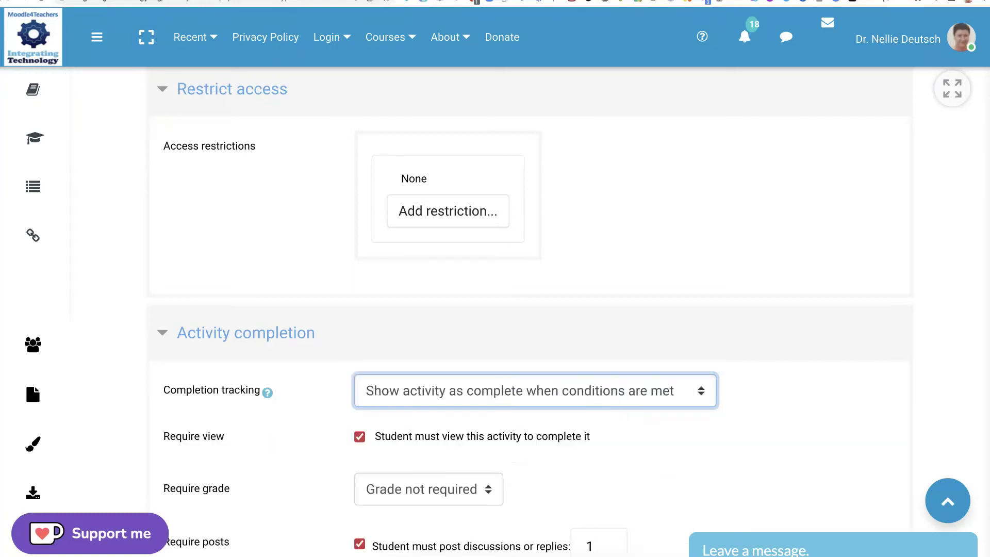
Step: Set the completion condition Require grade to Rating
{"action": "scroll", "coordinate": [565, 283], "scroll_direction": "up", "scroll_amount": 5}
{"action": "scroll", "coordinate": [564, 283], "scroll_direction": "down", "scroll_amount": 6}
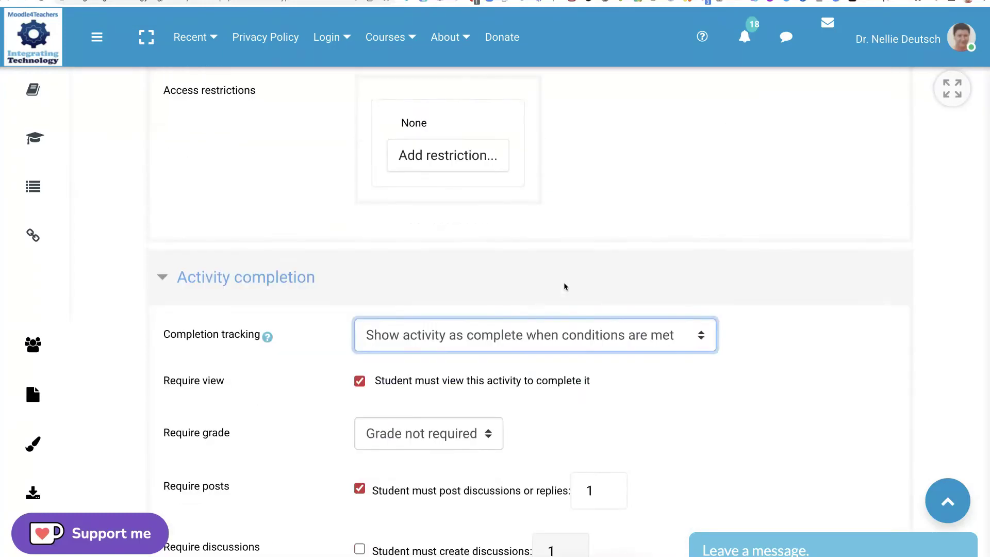
{"action": "scroll", "coordinate": [564, 283], "scroll_direction": "down", "scroll_amount": 4}
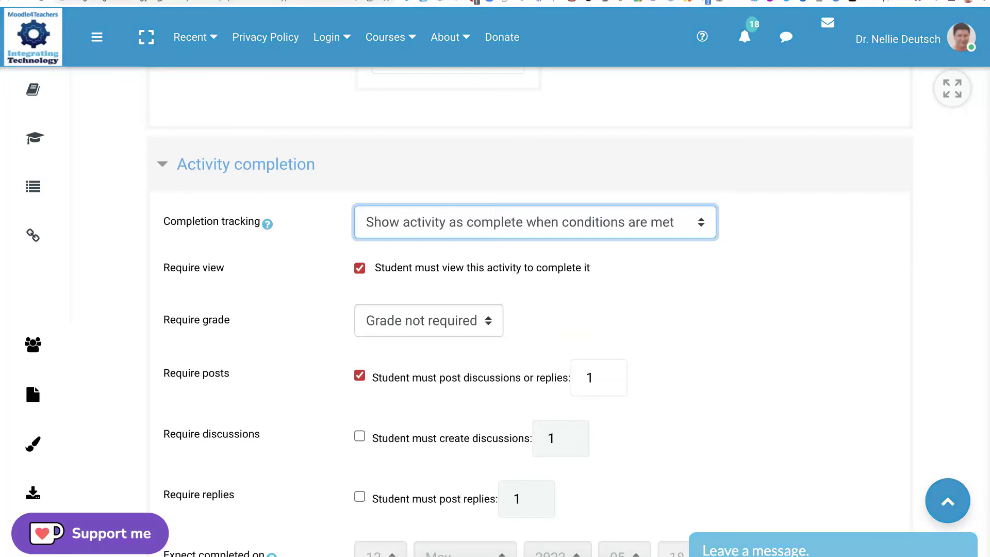
{"action": "scroll", "coordinate": [529, 310], "scroll_direction": "down", "scroll_amount": 2}
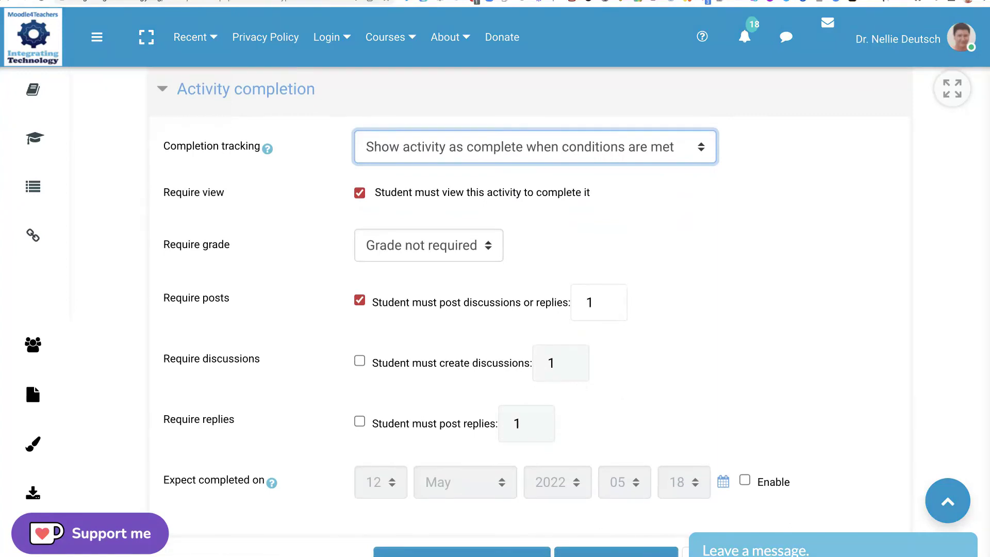
{"action": "left_click", "coordinate": [489, 247]}
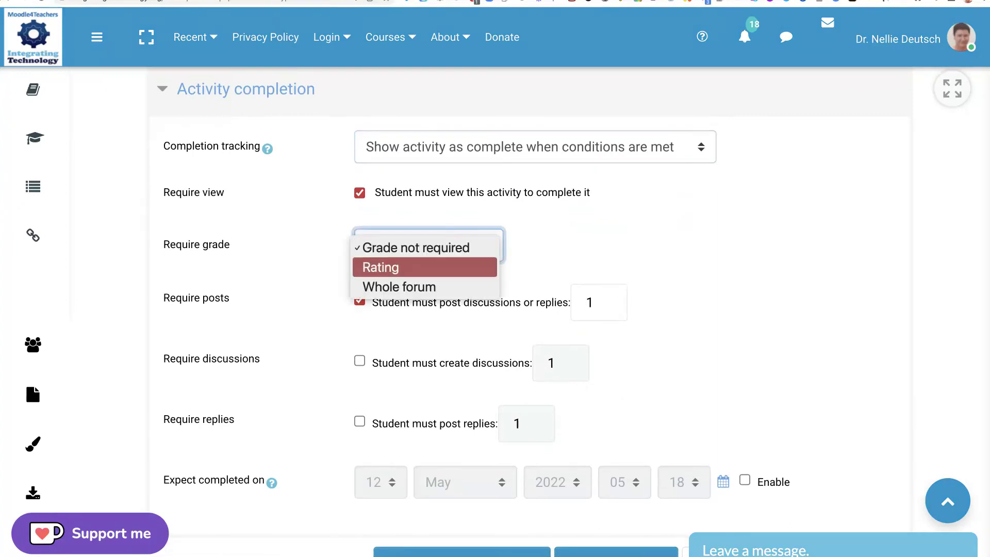
{"action": "left_click", "coordinate": [473, 266]}
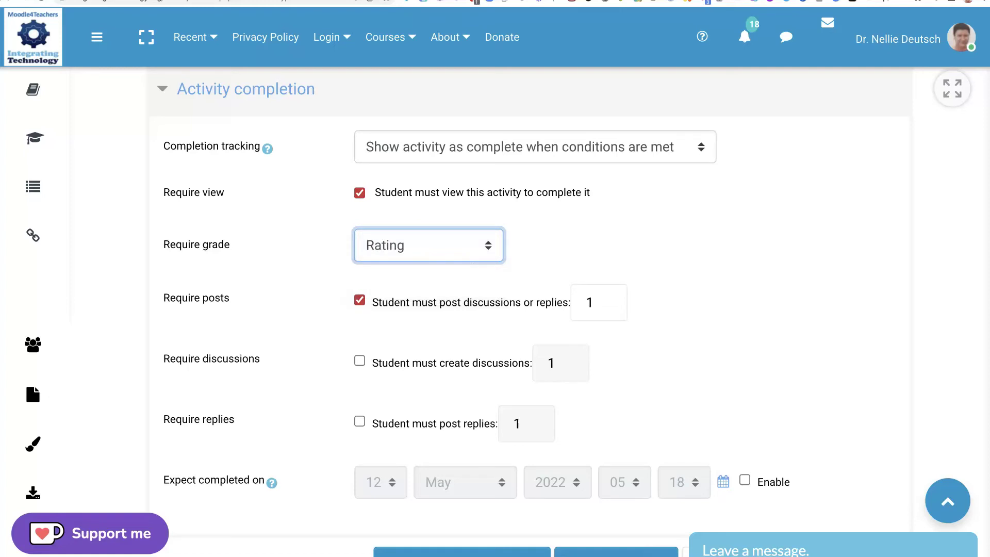
{"action": "scroll", "coordinate": [493, 347], "scroll_direction": "down", "scroll_amount": 3}
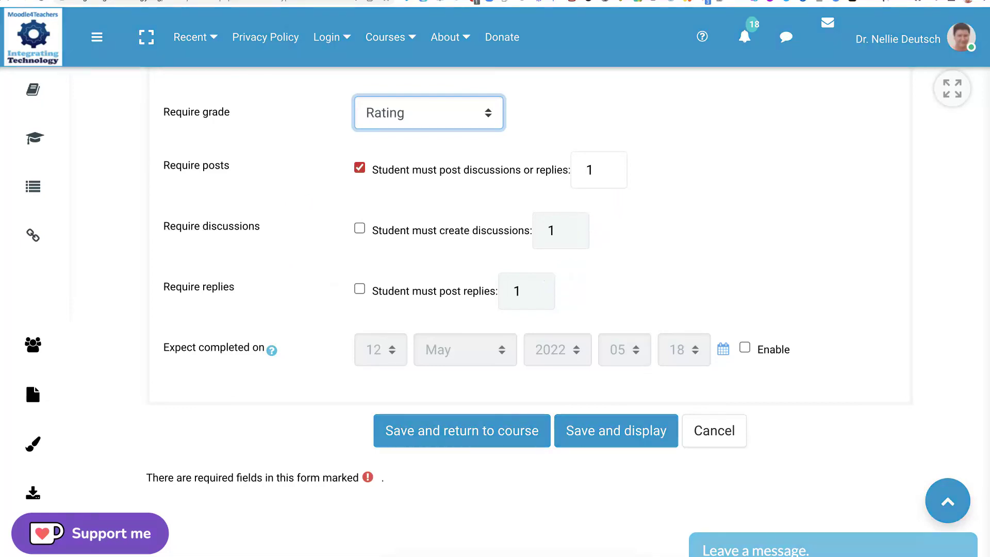
{"action": "scroll", "coordinate": [456, 240], "scroll_direction": "down", "scroll_amount": 1}
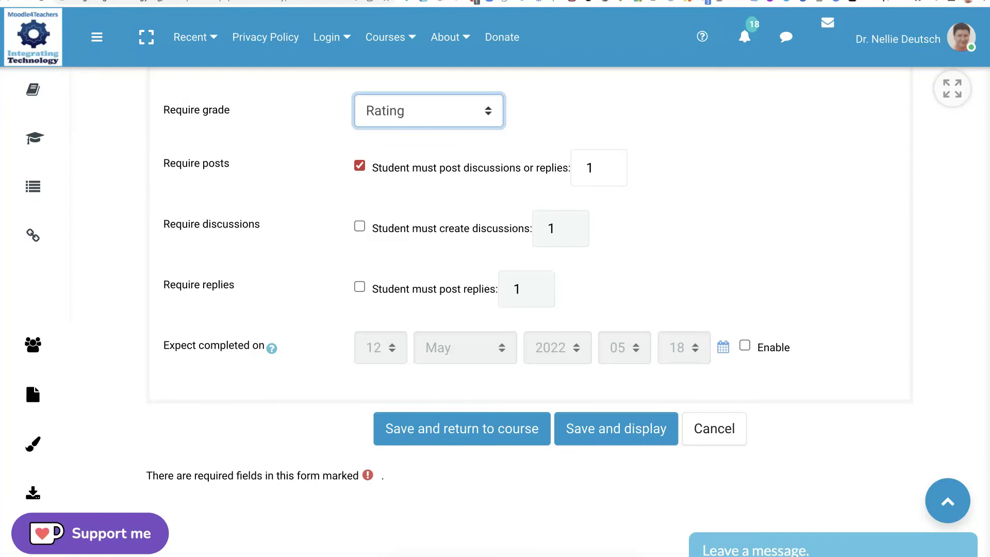
Step: Save and display the Sharing Cart Block forum, then reopen its Edit settings
{"action": "left_click", "coordinate": [591, 428]}
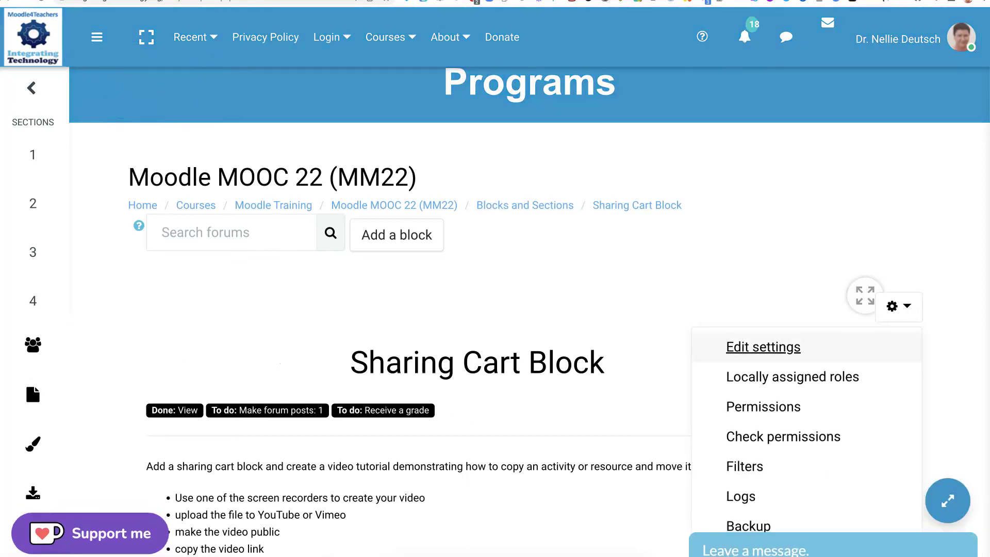
{"action": "left_click", "coordinate": [778, 348]}
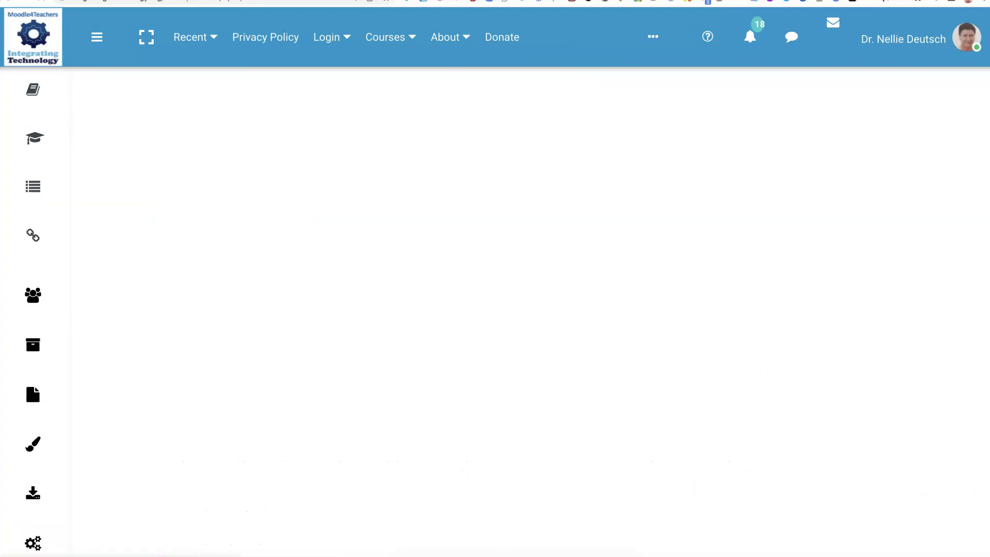
Step: Untick Require view and Require posts under Activity completion, then save and display the forum
{"action": "scroll", "coordinate": [559, 289], "scroll_direction": "down", "scroll_amount": 8}
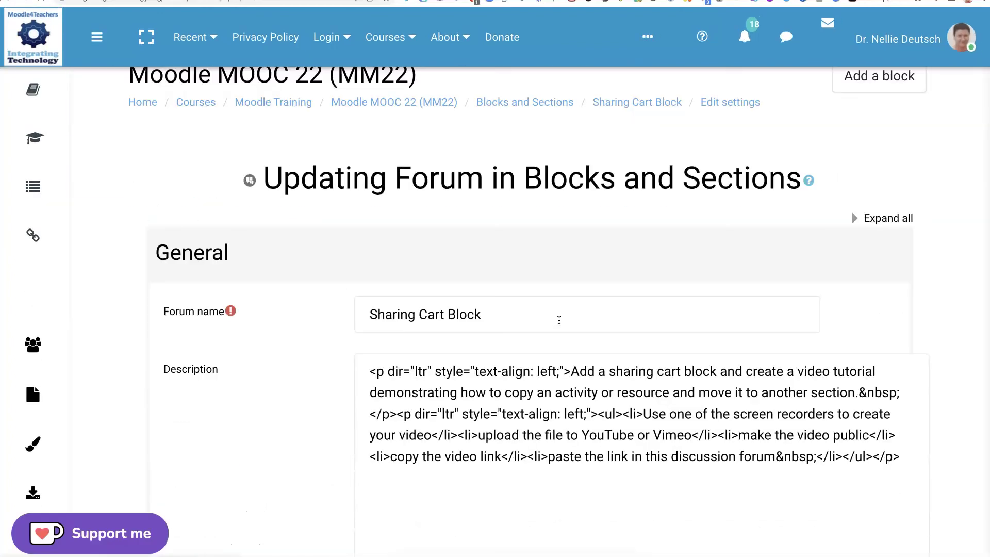
{"action": "scroll", "coordinate": [560, 320], "scroll_direction": "down", "scroll_amount": 7}
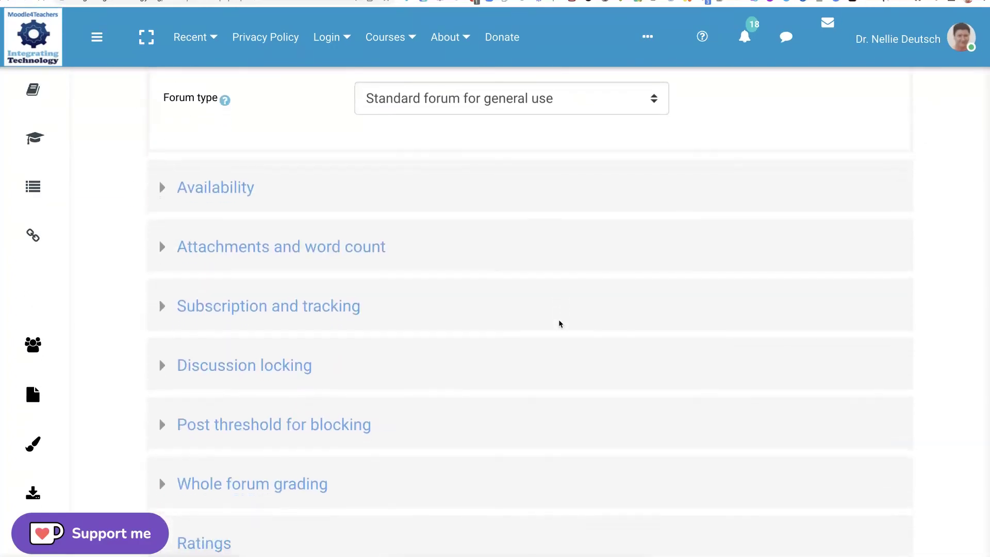
{"action": "scroll", "coordinate": [561, 324], "scroll_direction": "down", "scroll_amount": 3}
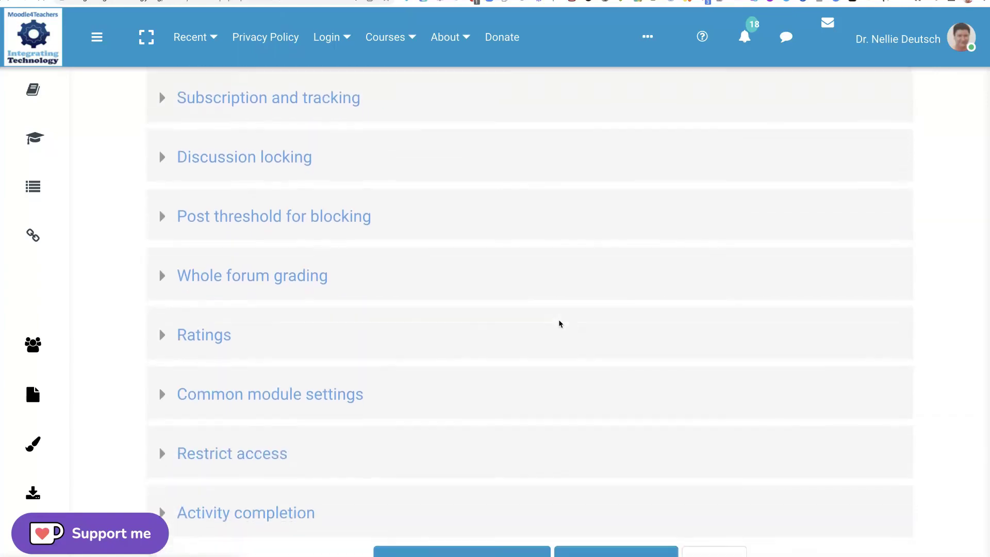
{"action": "left_click", "coordinate": [246, 410]}
{"action": "scroll", "coordinate": [481, 335], "scroll_direction": "down", "scroll_amount": 4}
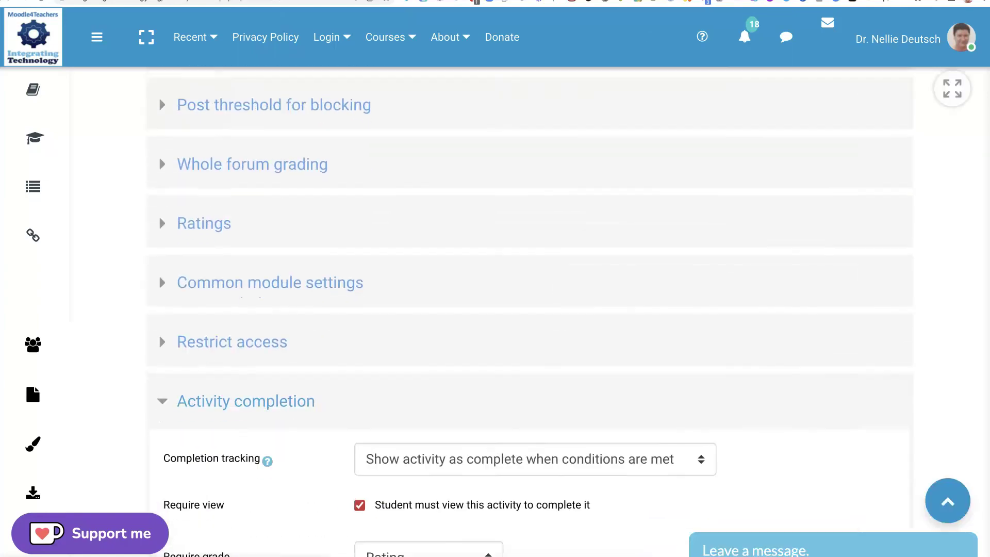
{"action": "scroll", "coordinate": [481, 371], "scroll_direction": "down", "scroll_amount": 1}
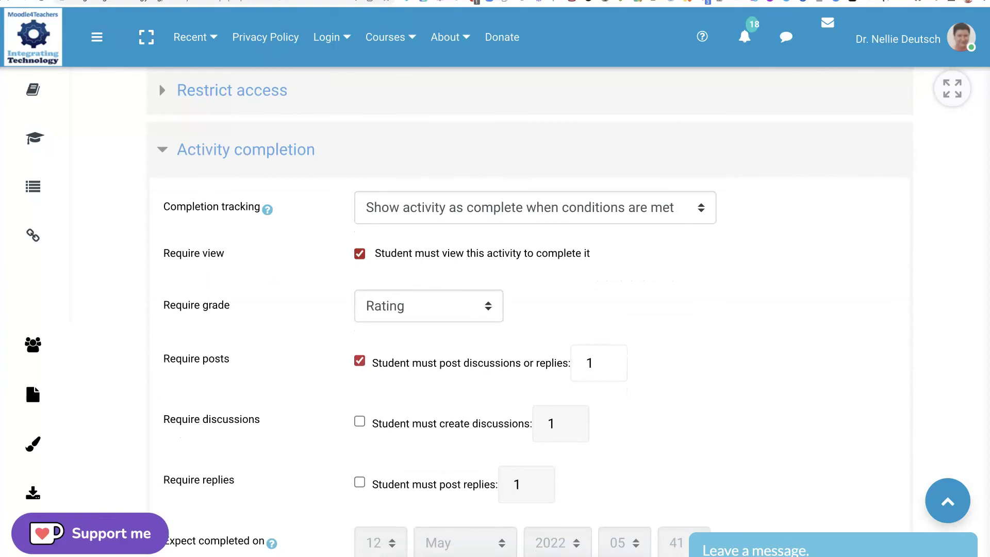
{"action": "left_click", "coordinate": [360, 253]}
{"action": "left_click", "coordinate": [360, 361]}
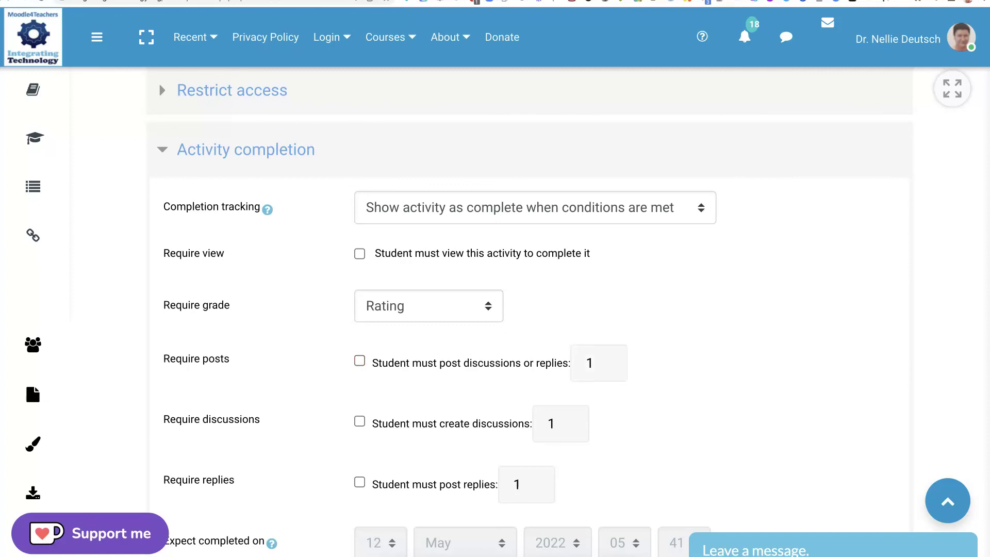
{"action": "scroll", "coordinate": [435, 296], "scroll_direction": "down", "scroll_amount": 4}
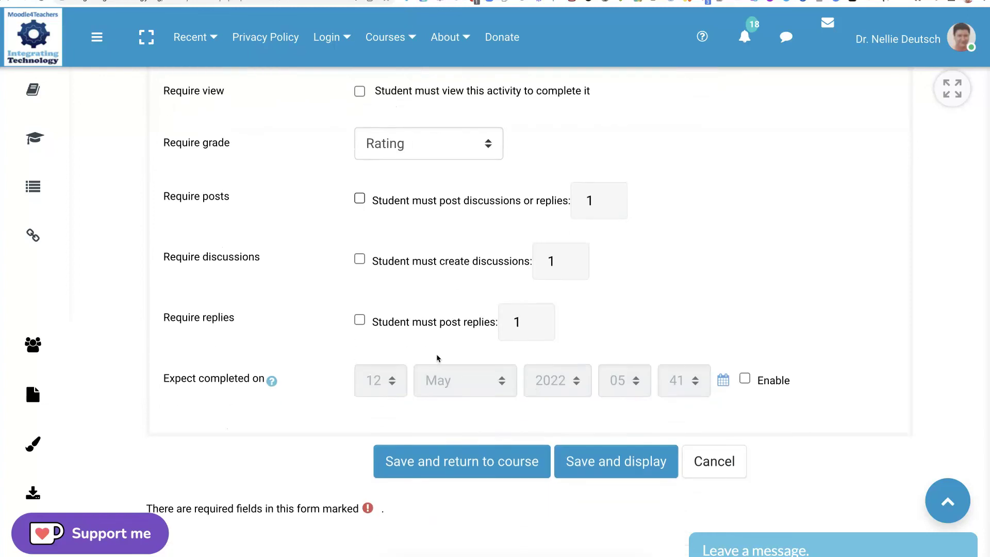
{"action": "left_click", "coordinate": [598, 440]}
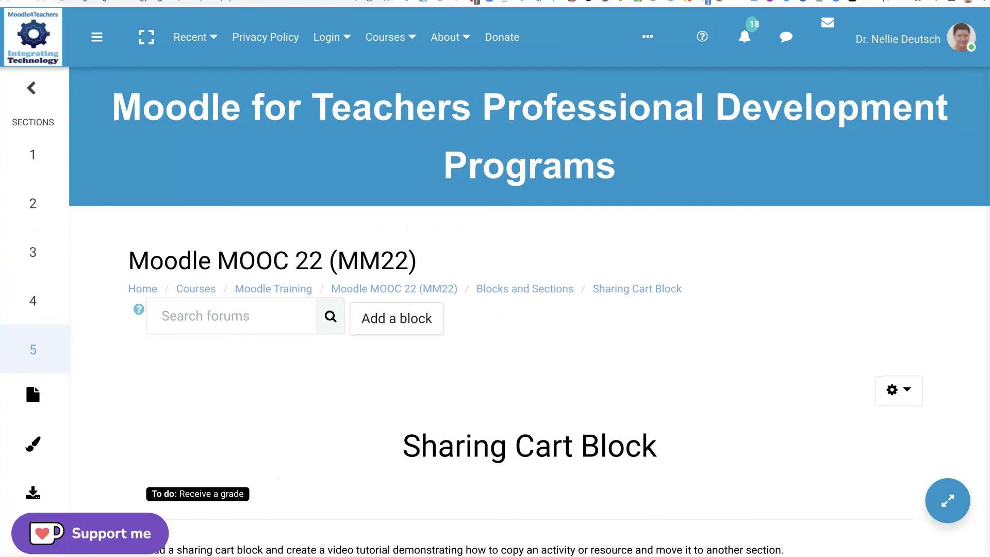
Step: Scroll the forum page to confirm 'Receive a grade' is the only to-do
{"action": "scroll", "coordinate": [529, 310], "scroll_direction": "down", "scroll_amount": 3}
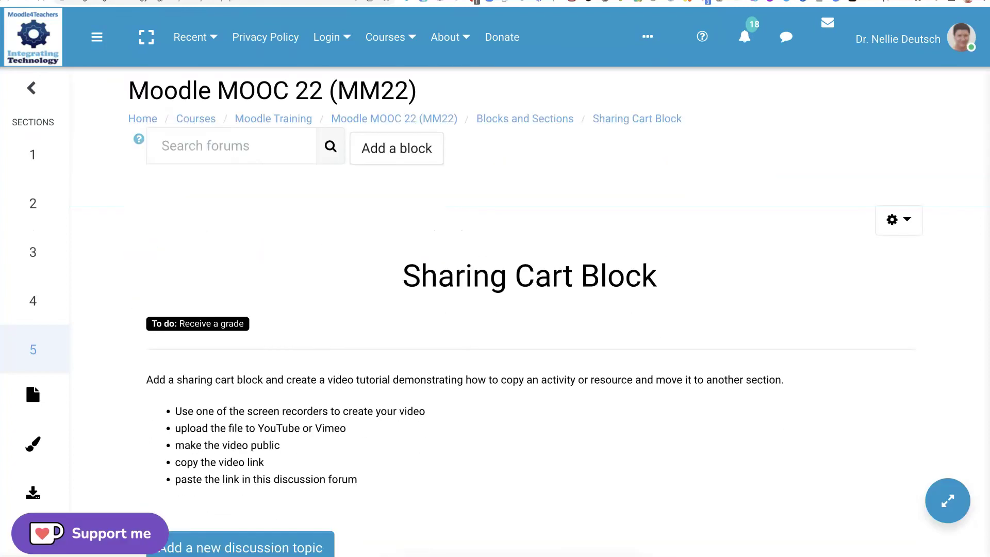
{"action": "scroll", "coordinate": [527, 309], "scroll_direction": "down", "scroll_amount": 4}
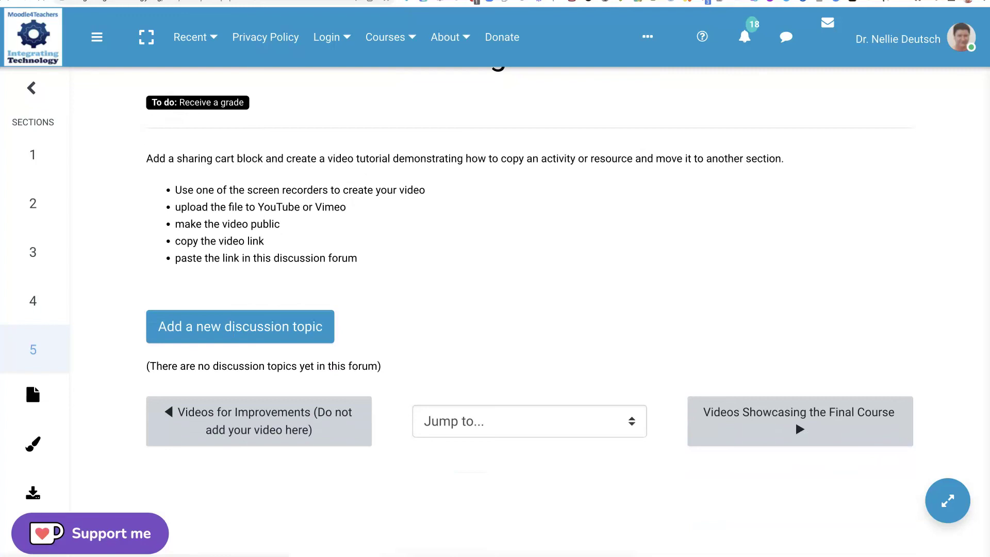
{"action": "scroll", "coordinate": [529, 309], "scroll_direction": "up", "scroll_amount": 2}
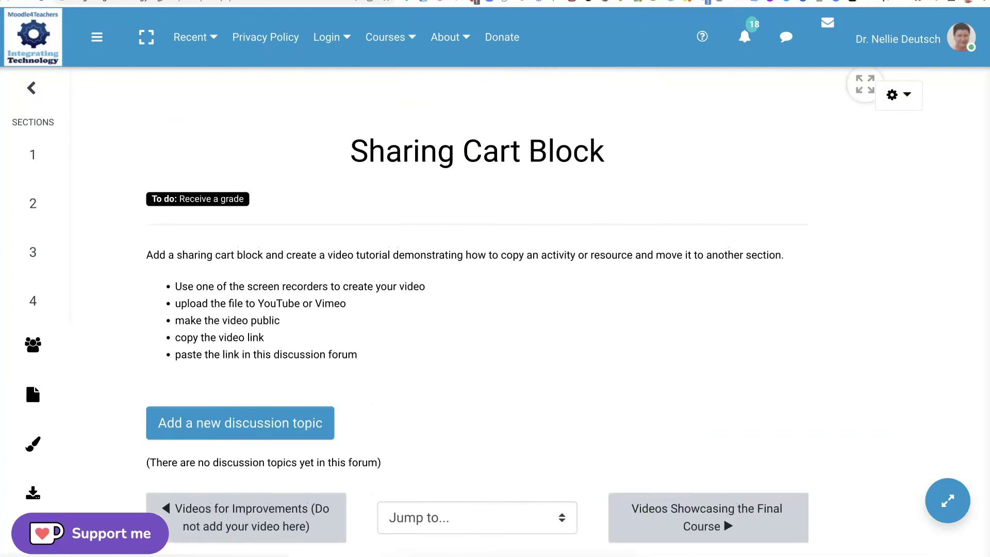
{"action": "scroll", "coordinate": [296, 284], "scroll_direction": "up", "scroll_amount": 5}
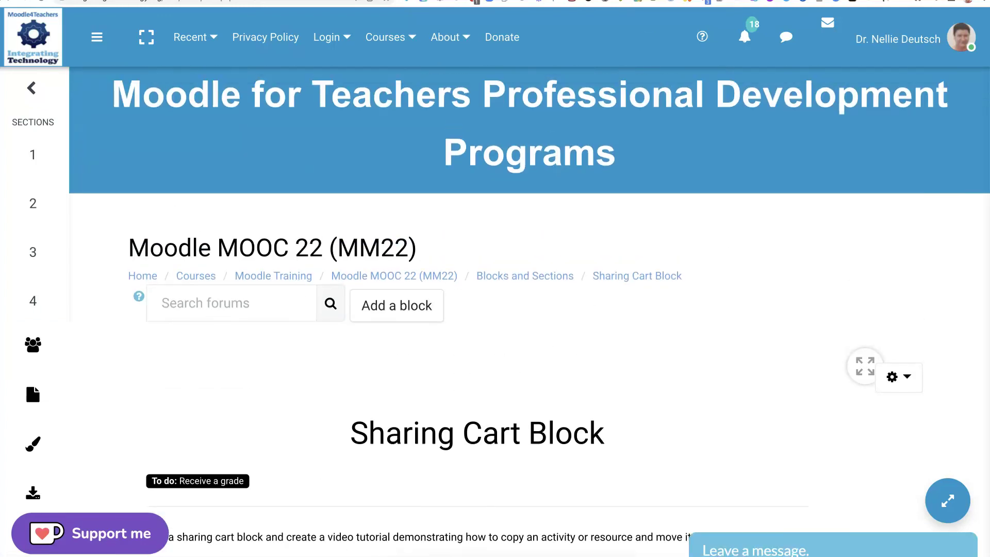